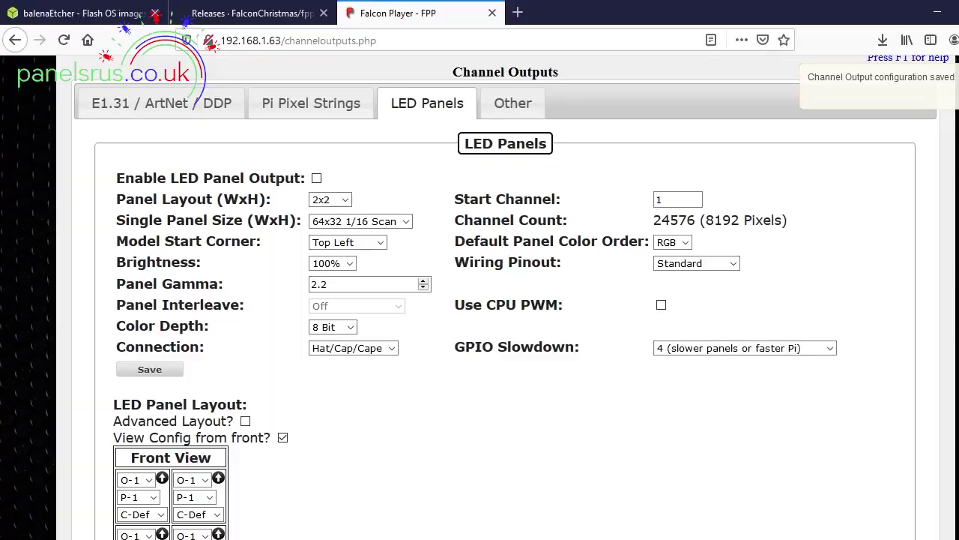
# Step: Switch the LED panel layout to back view, assign both upper panels to output O-3 and make the upper-right one P-2
pyautogui.scroll(-5, 510, 300)
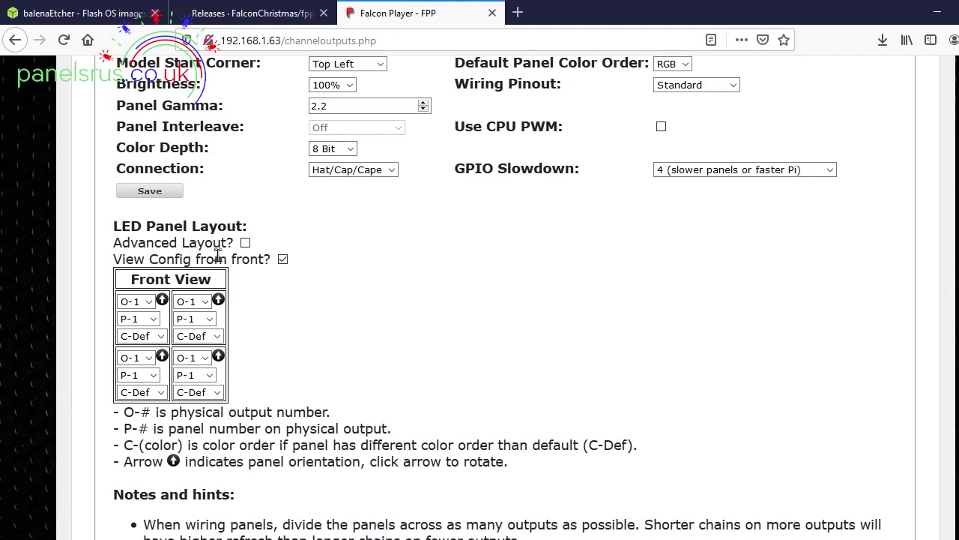
pyautogui.click(283, 259)
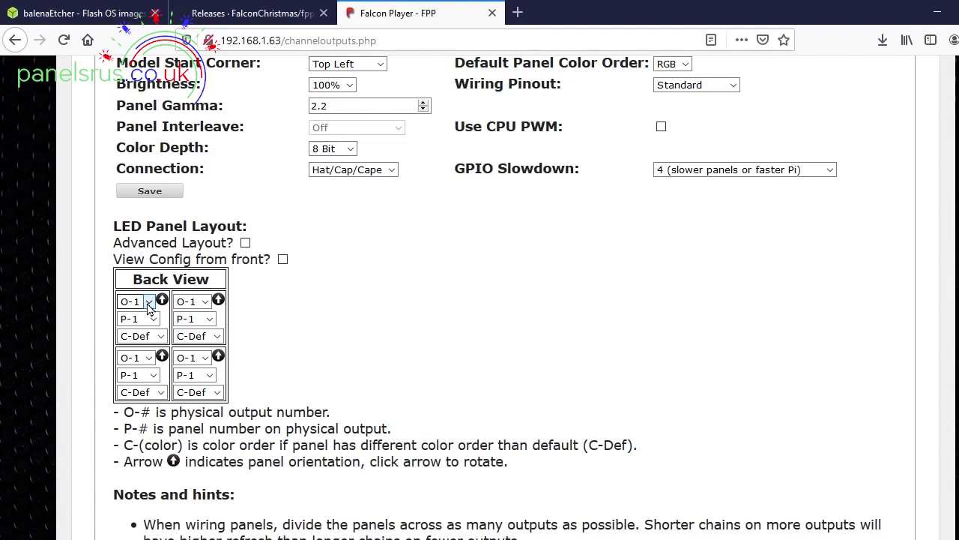
pyautogui.click(148, 301)
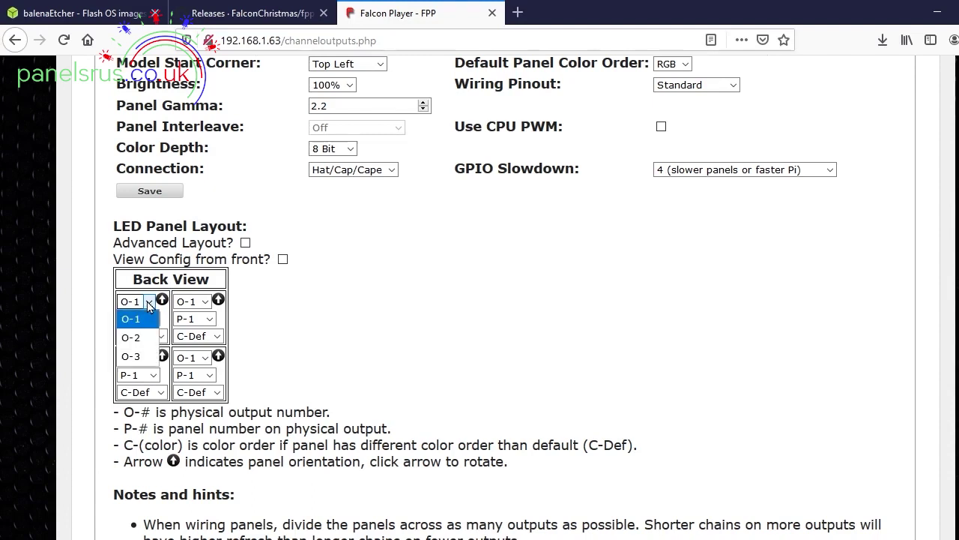
pyautogui.click(137, 357)
pyautogui.click(201, 302)
pyautogui.click(187, 356)
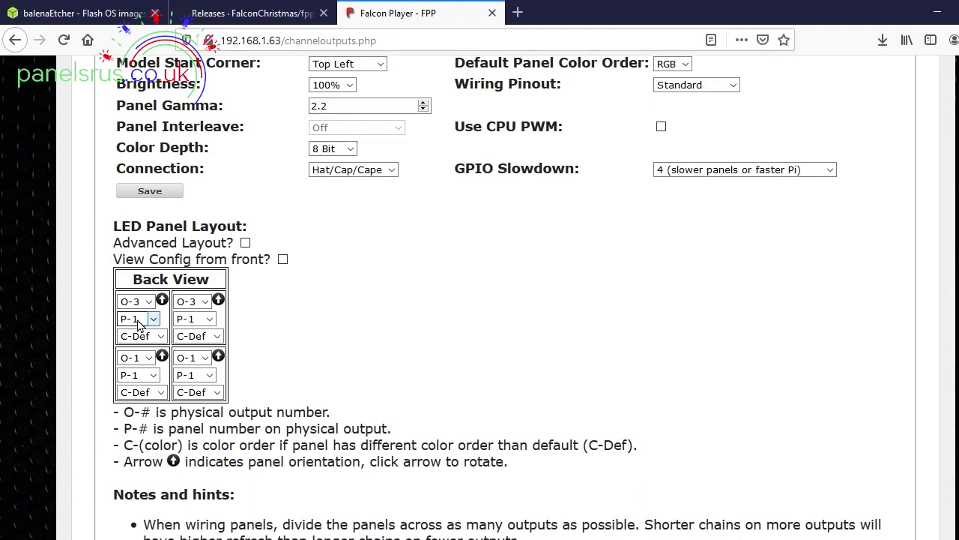
pyautogui.click(191, 319)
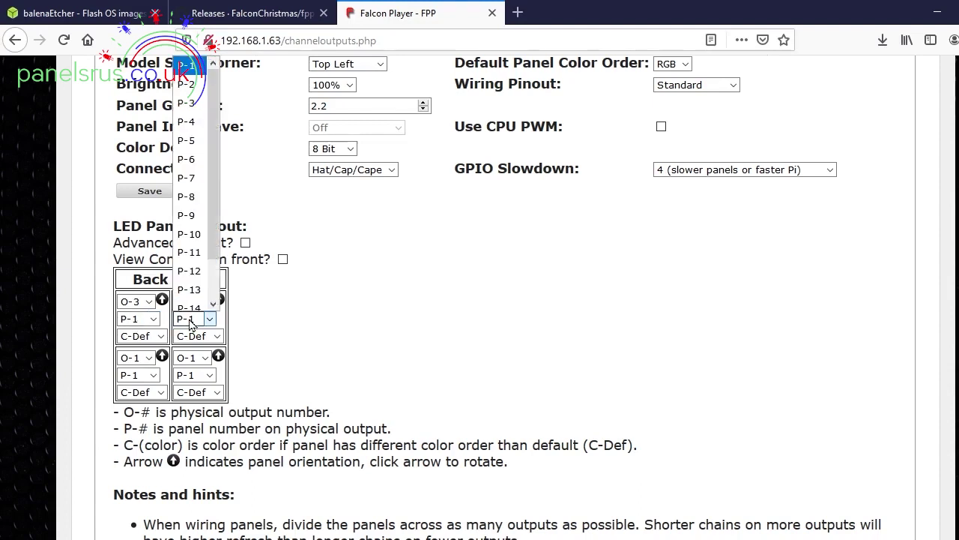
pyautogui.click(198, 80)
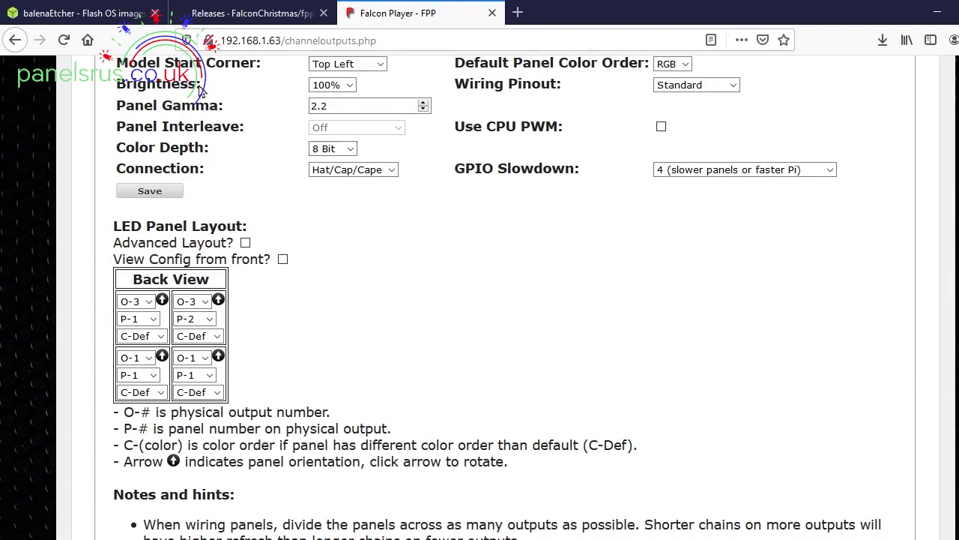
# Step: Assign both lower panels to output O-2, make the lower-right one P-2, and save the panel configuration
pyautogui.click(133, 360)
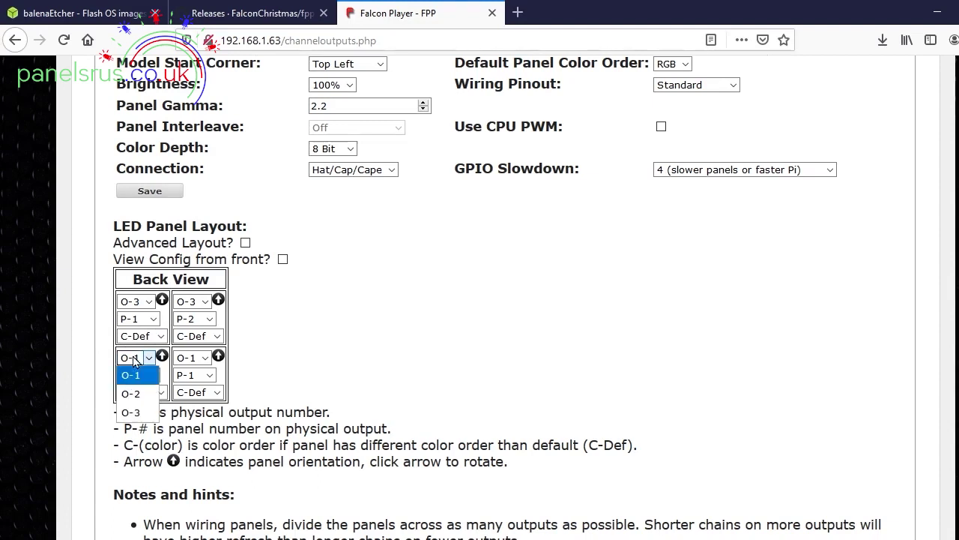
pyautogui.click(129, 393)
pyautogui.click(193, 358)
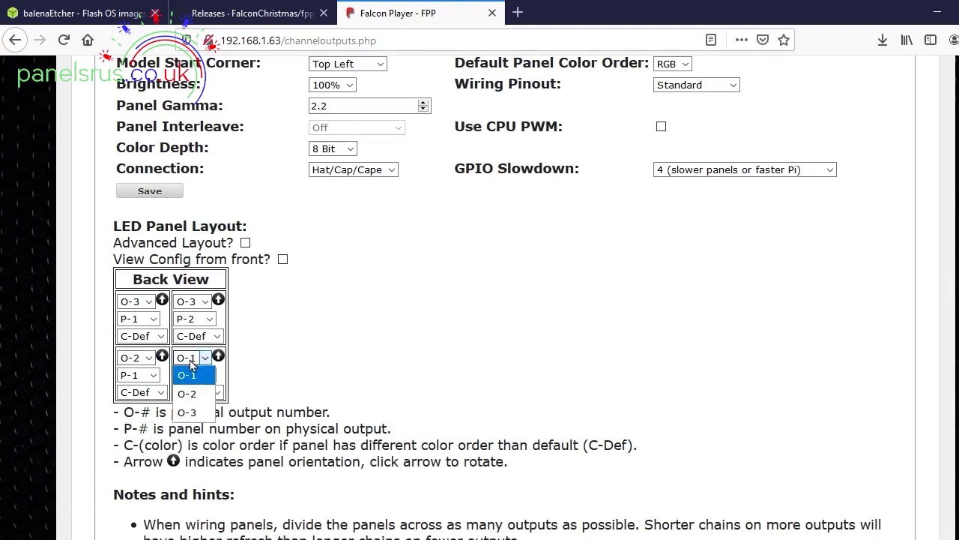
pyautogui.click(187, 391)
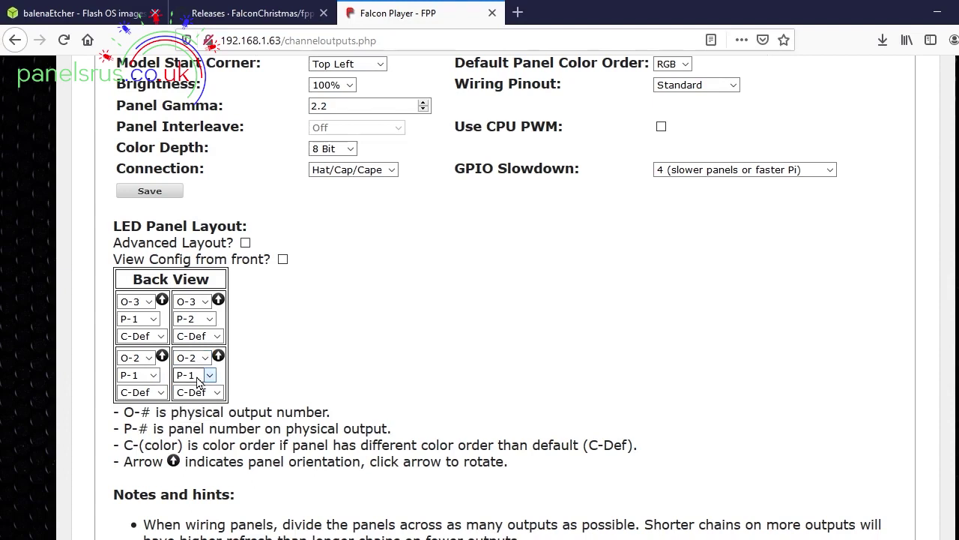
pyautogui.click(198, 379)
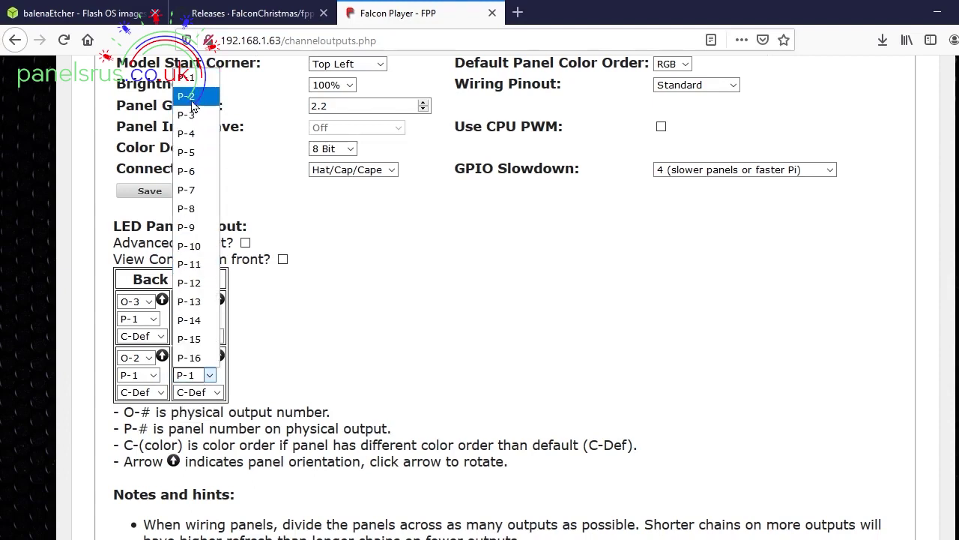
pyautogui.click(191, 102)
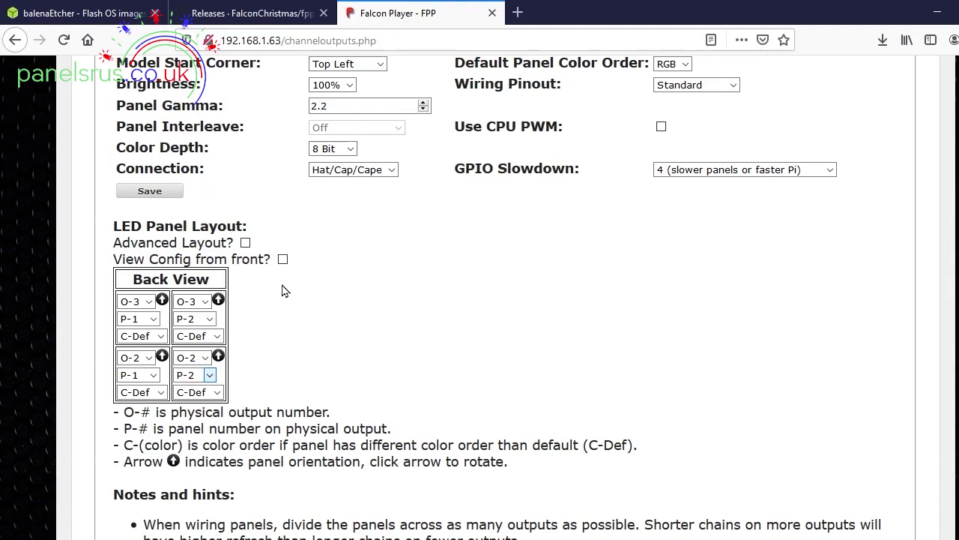
pyautogui.click(150, 191)
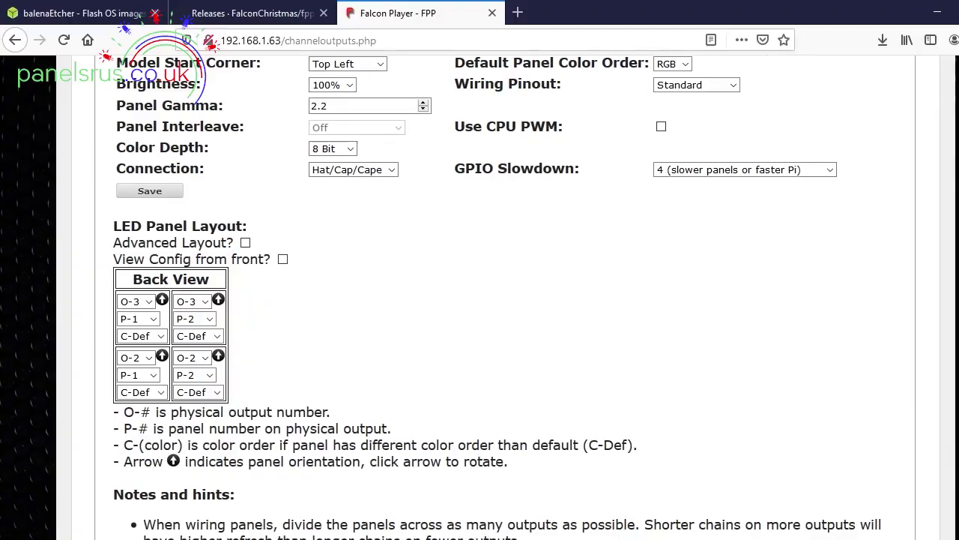
# Step: Check the channel count listed in the LED panel settings
pyautogui.scroll(3, 497, 297)
pyautogui.scroll(3, 497, 297)
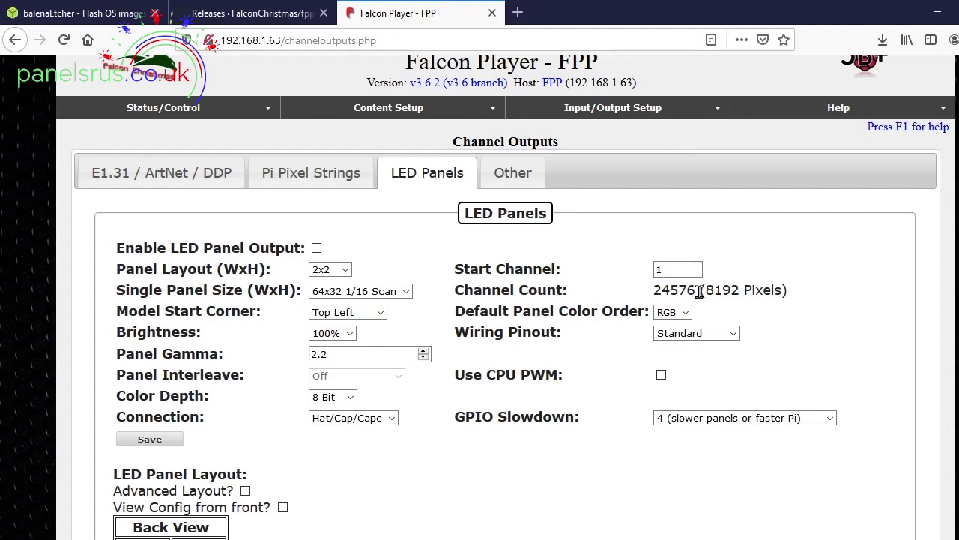
pyautogui.moveTo(700, 290); pyautogui.dragTo(653, 290)
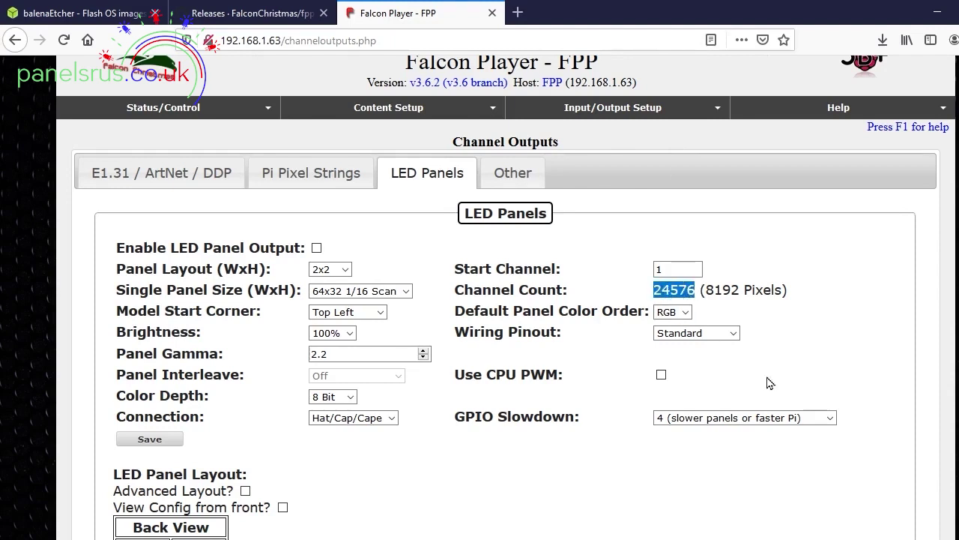
# Step: Try to run the Cycle: R-G-B-All-None display test with the end channel set to 24576
pyautogui.click(177, 110)
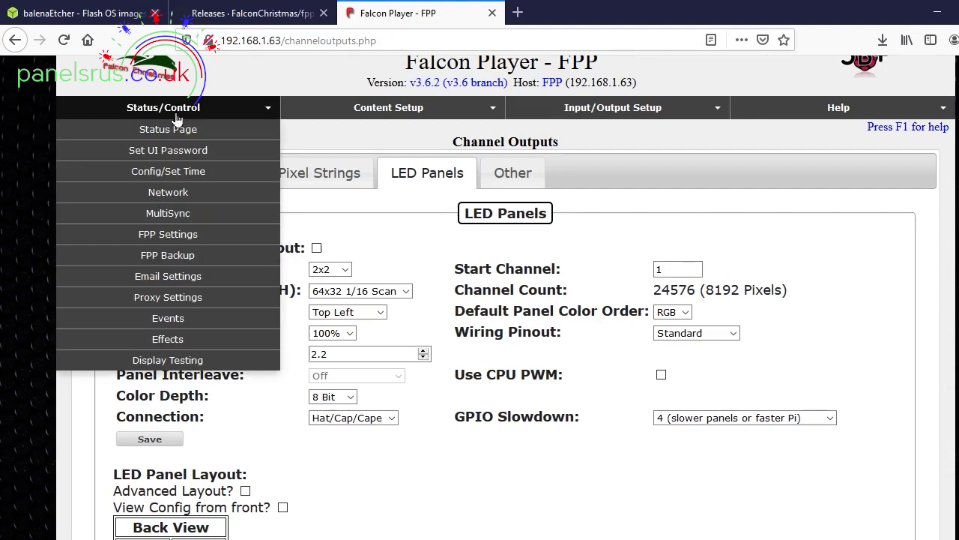
pyautogui.click(169, 353)
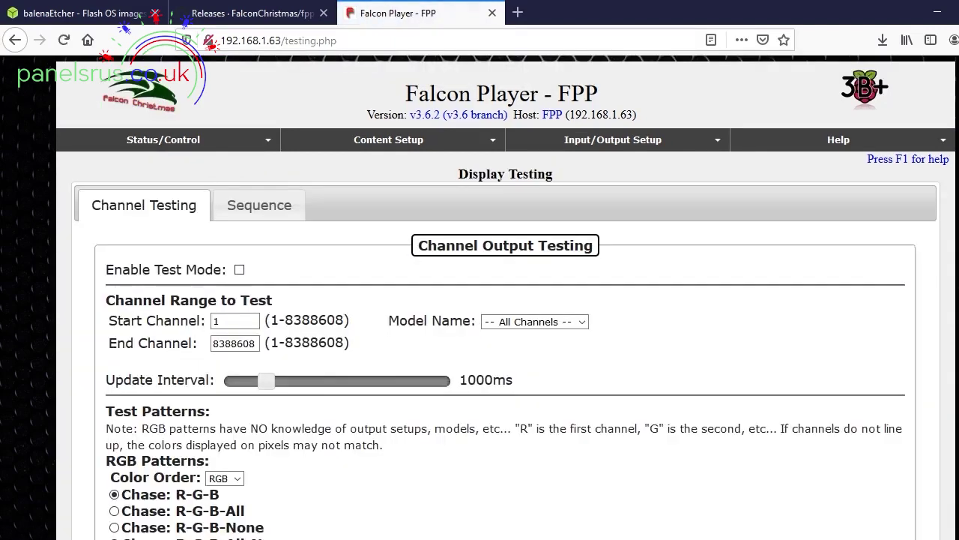
pyautogui.scroll(-3, 506, 297)
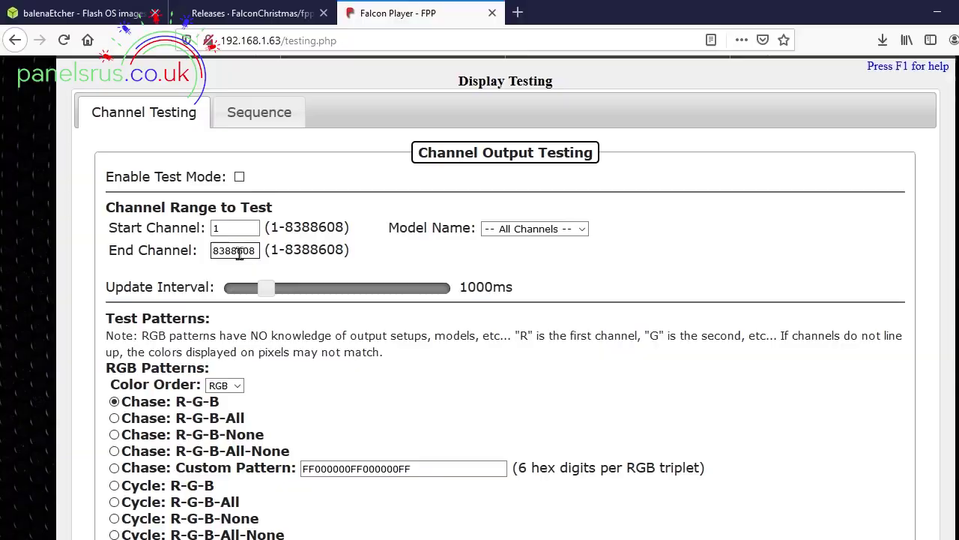
pyautogui.doubleClick(239, 252)
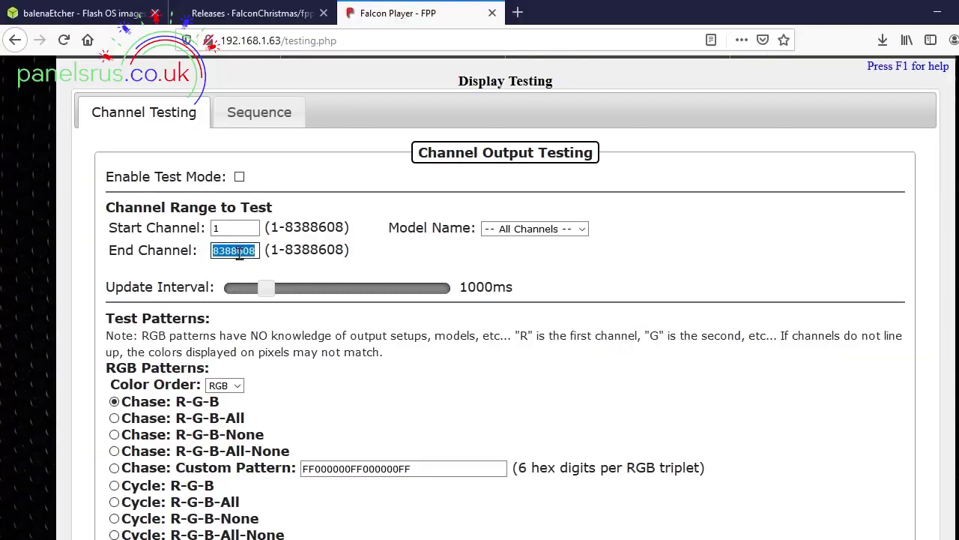
pyautogui.write('24576')
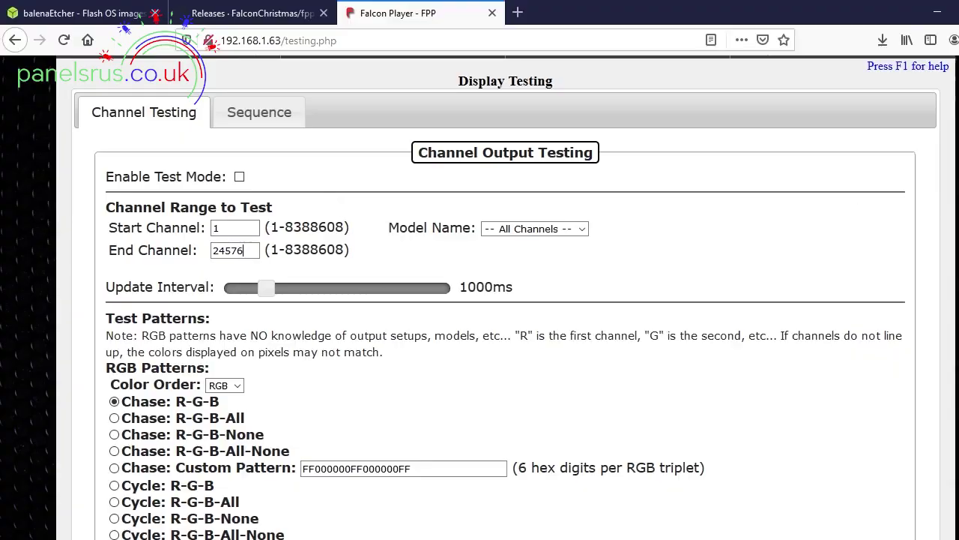
pyautogui.scroll(-2, 688, 282)
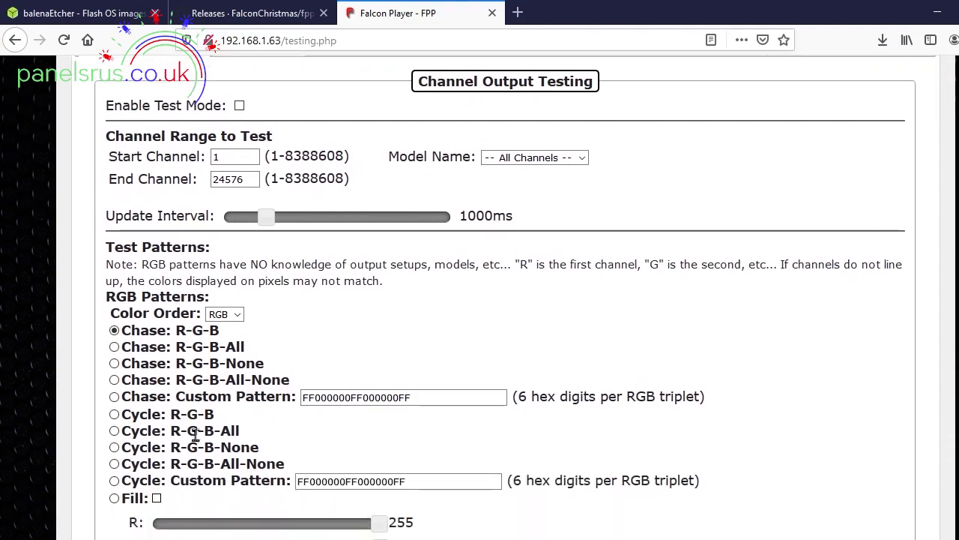
pyautogui.click(113, 465)
pyautogui.click(239, 107)
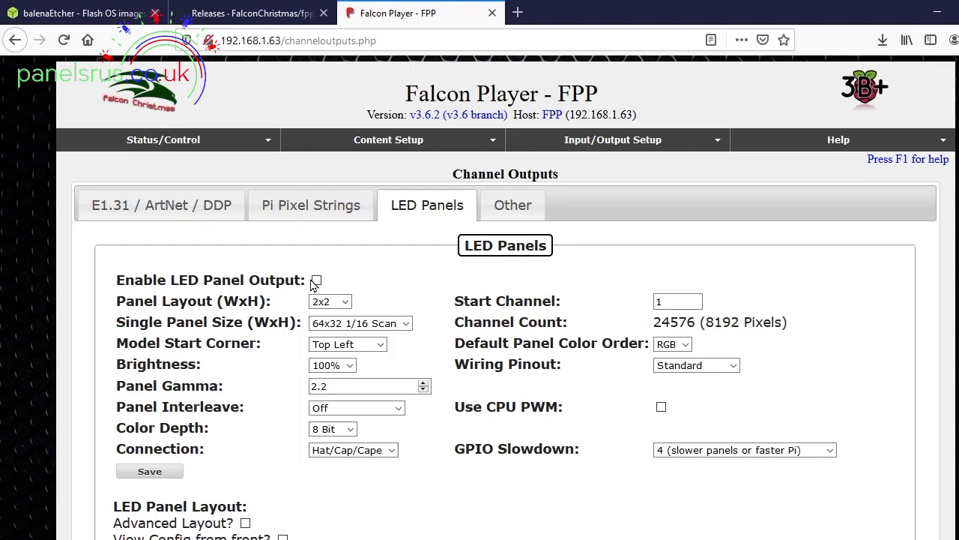
# Step: Enable LED panel output in the channel outputs, save the configuration and restart FPPD
pyautogui.click(316, 280)
pyautogui.click(149, 475)
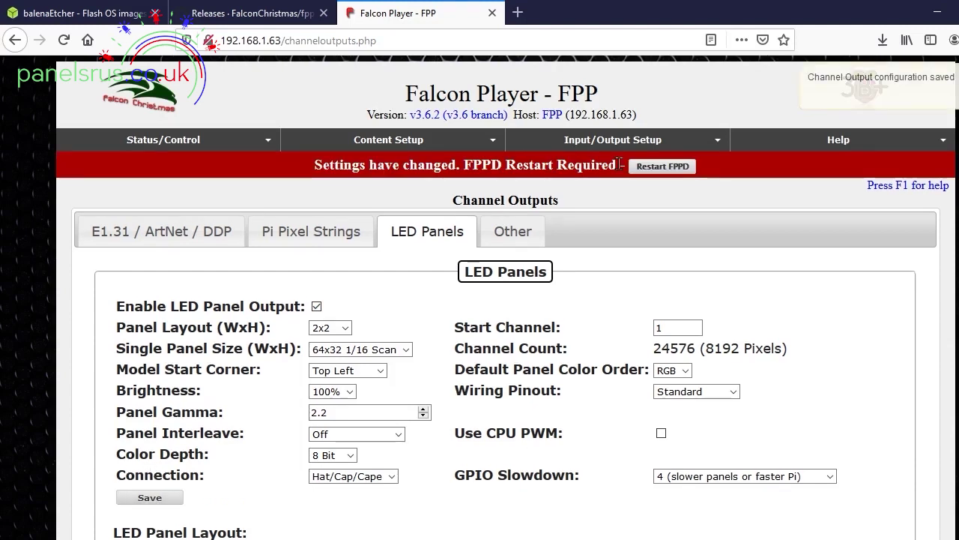
pyautogui.click(665, 166)
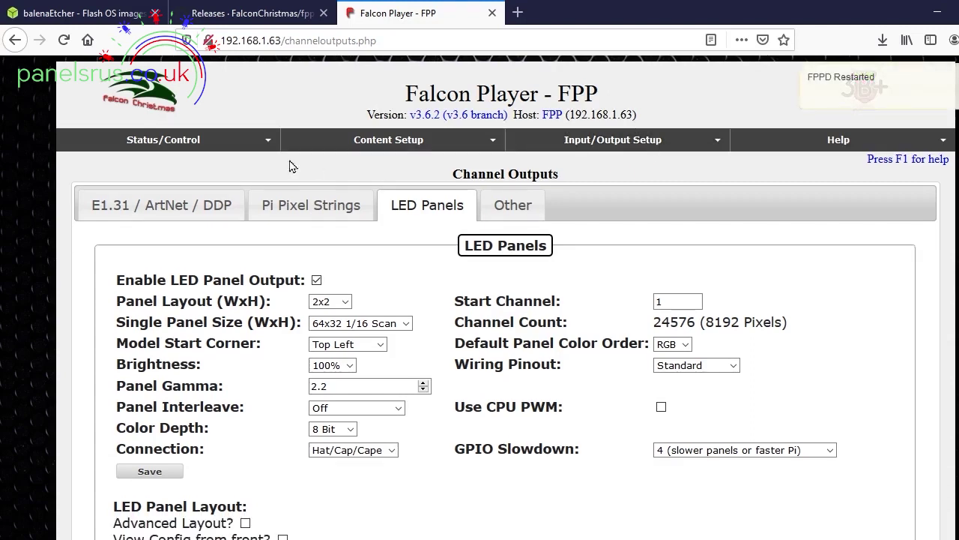
# Step: Set the display test's end channel to 24576 and choose the Cycle: R-G-B-All-None pattern
pyautogui.moveTo(186, 150)
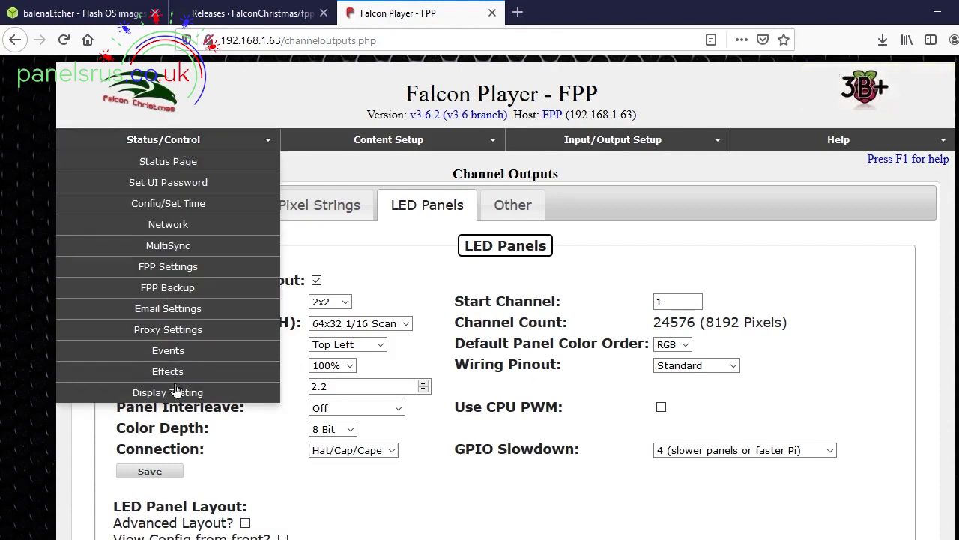
pyautogui.click(219, 392)
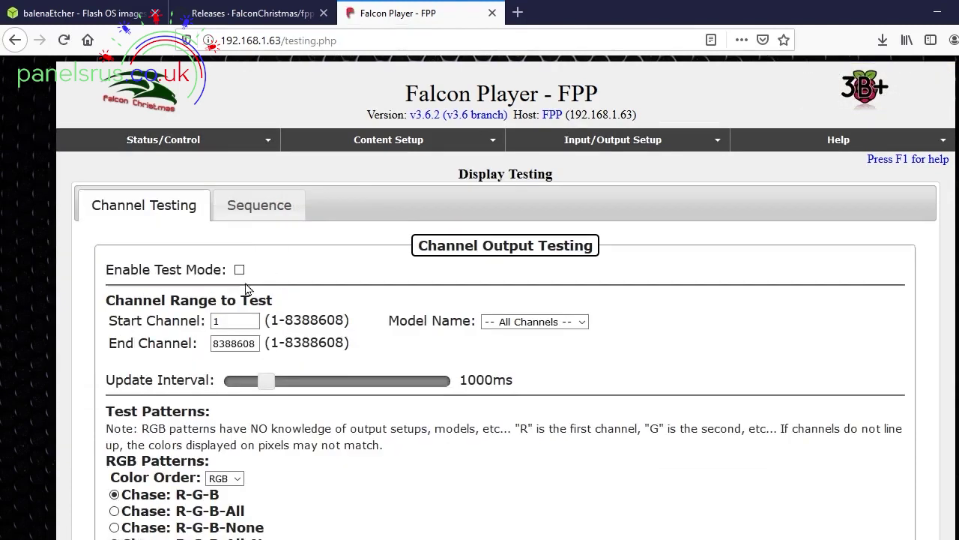
pyautogui.scroll(-2, 558, 202)
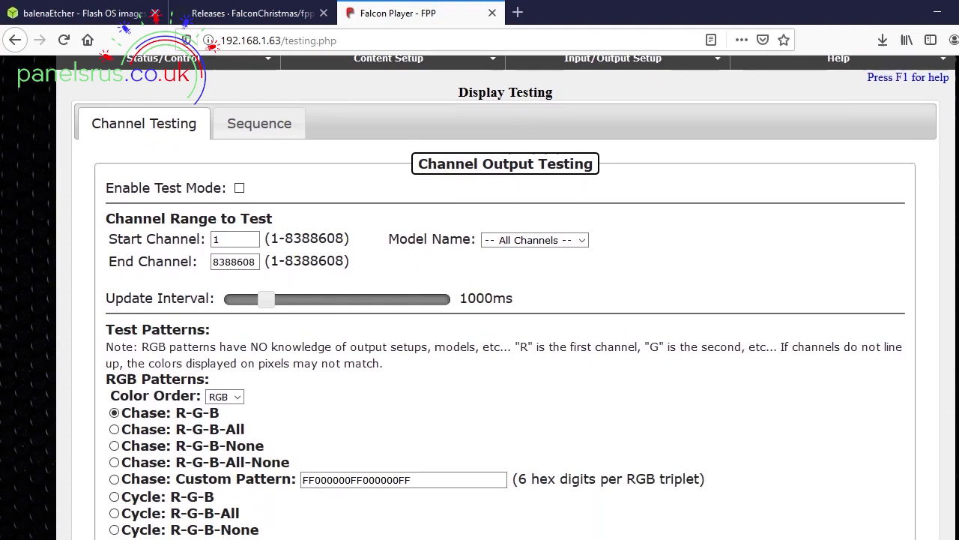
pyautogui.doubleClick(243, 257)
pyautogui.write('24576')
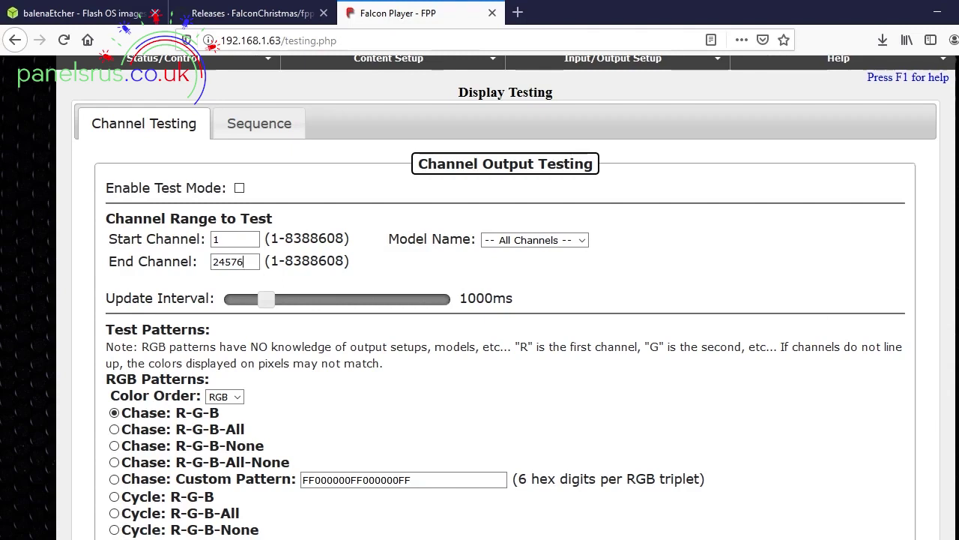
pyautogui.scroll(-1, 480, 300)
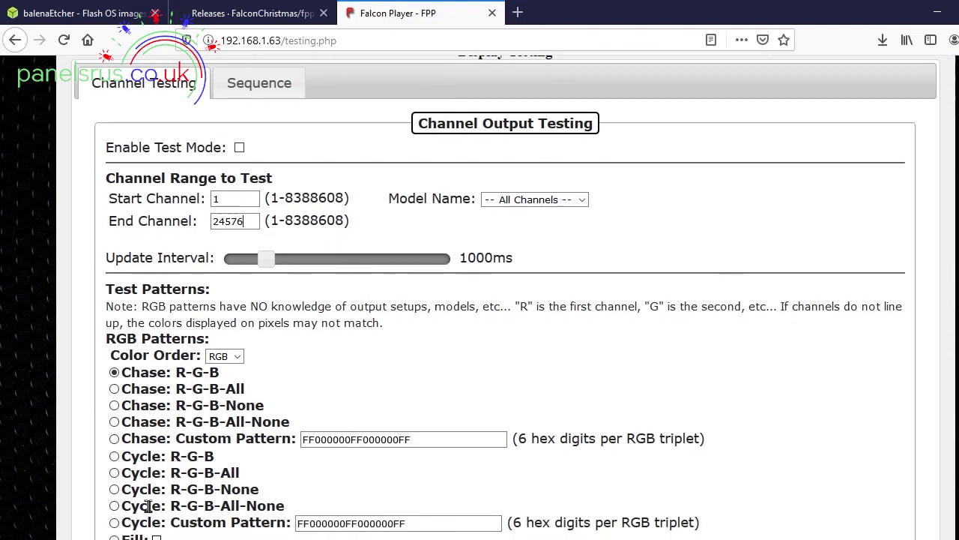
pyautogui.click(115, 506)
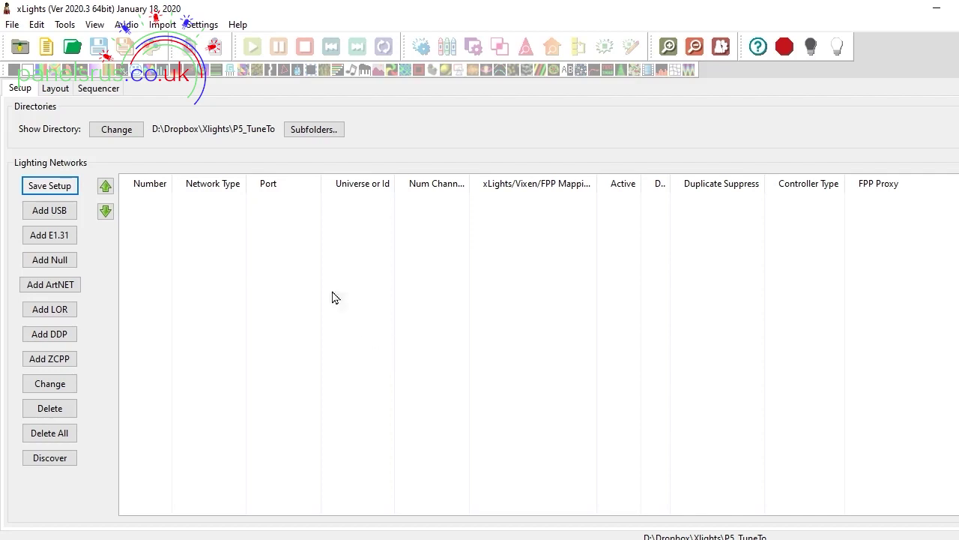
# Step: Begin adding an E1.31 network in xLights using the Unicast method and IP address 127.0.0.1
pyautogui.click(42, 242)
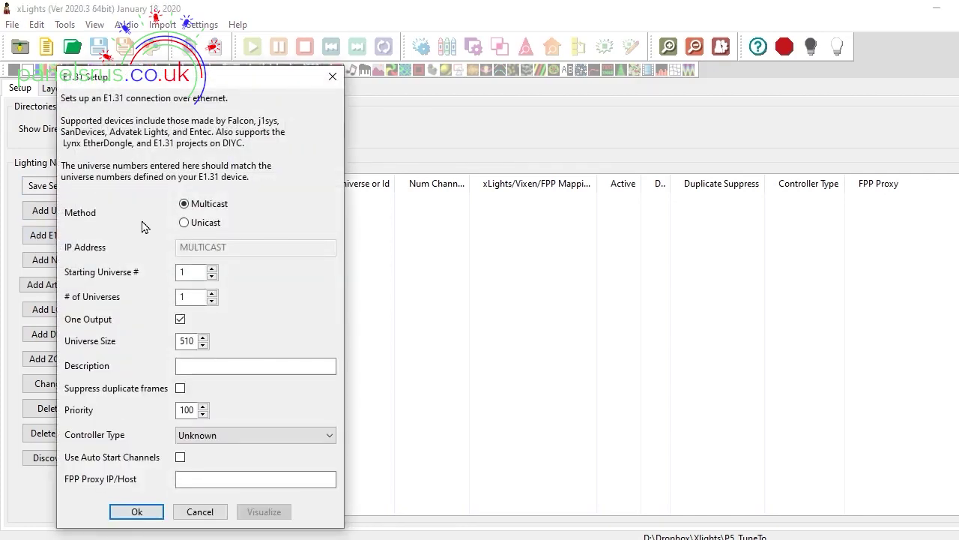
pyautogui.click(196, 226)
pyautogui.click(213, 247)
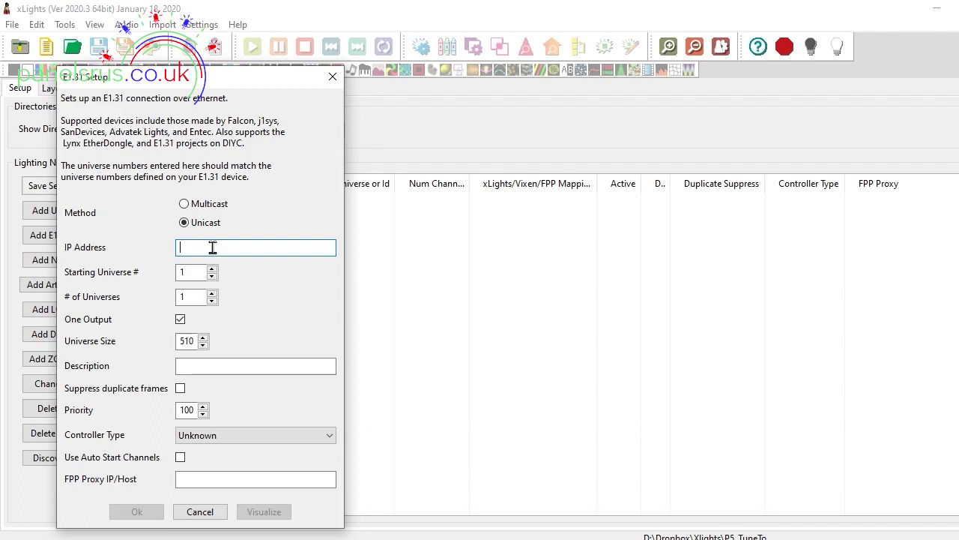
pyautogui.write('127.0.0.1')
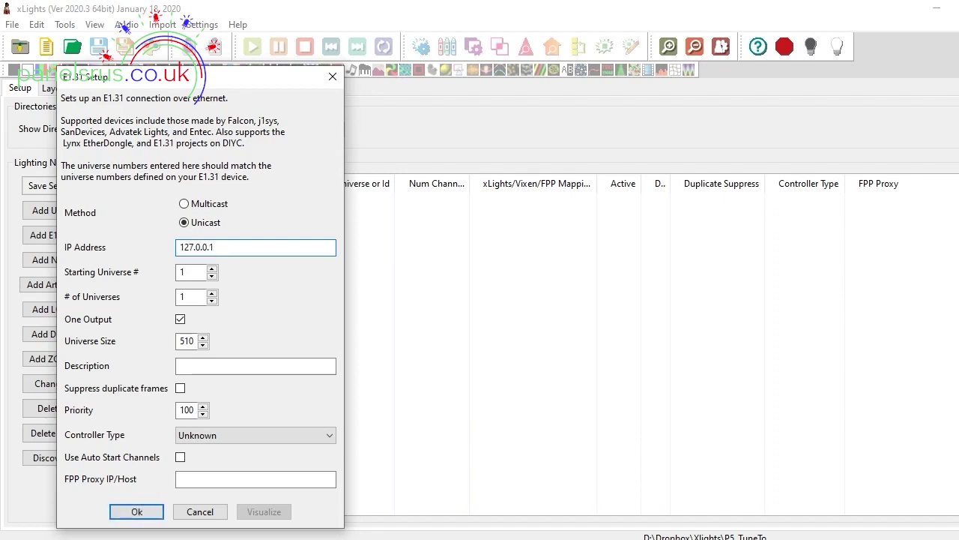
pyautogui.click(195, 272)
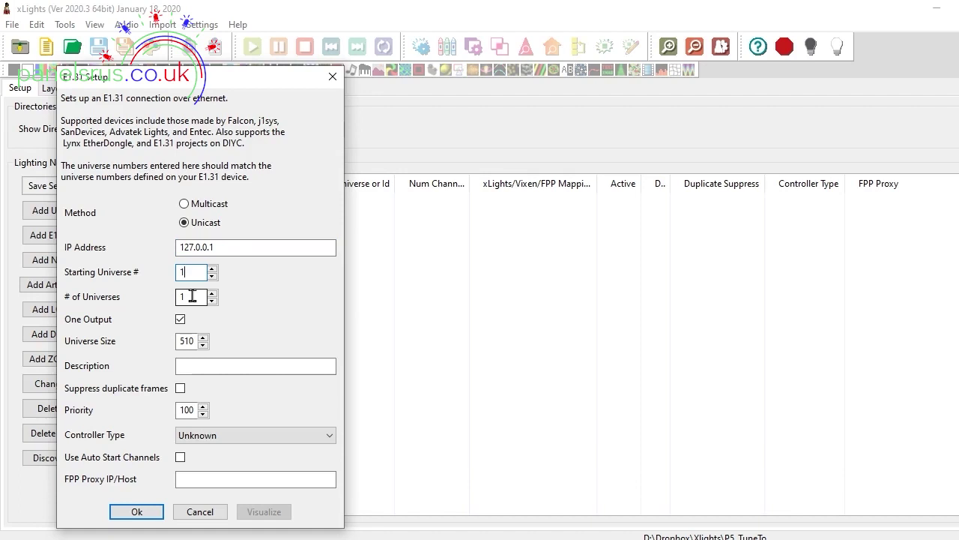
pyautogui.click(198, 298)
# Step: Switch to Calculator, divide 24576 by 512 to work out the number of universes, and close it
pyautogui.press('super')
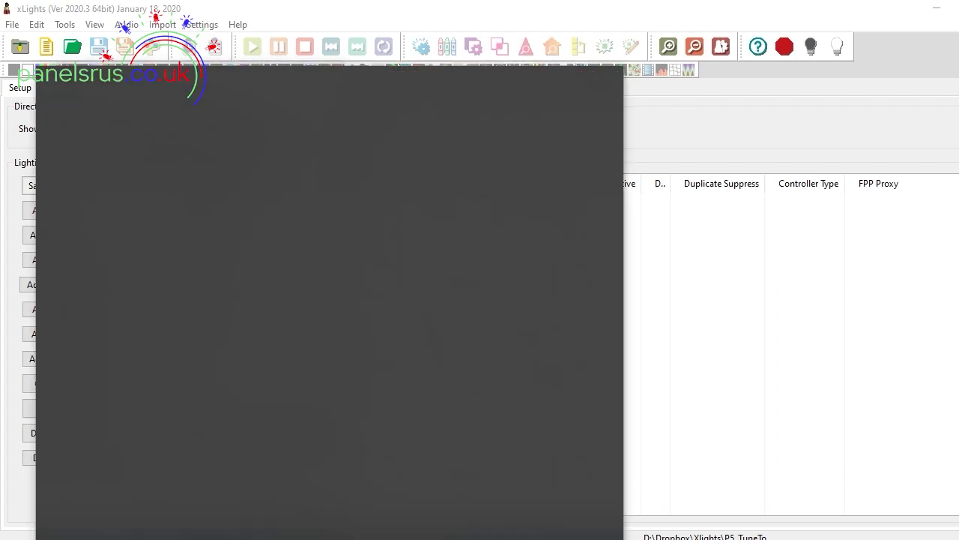
pyautogui.write('calc')
pyautogui.press('Return')
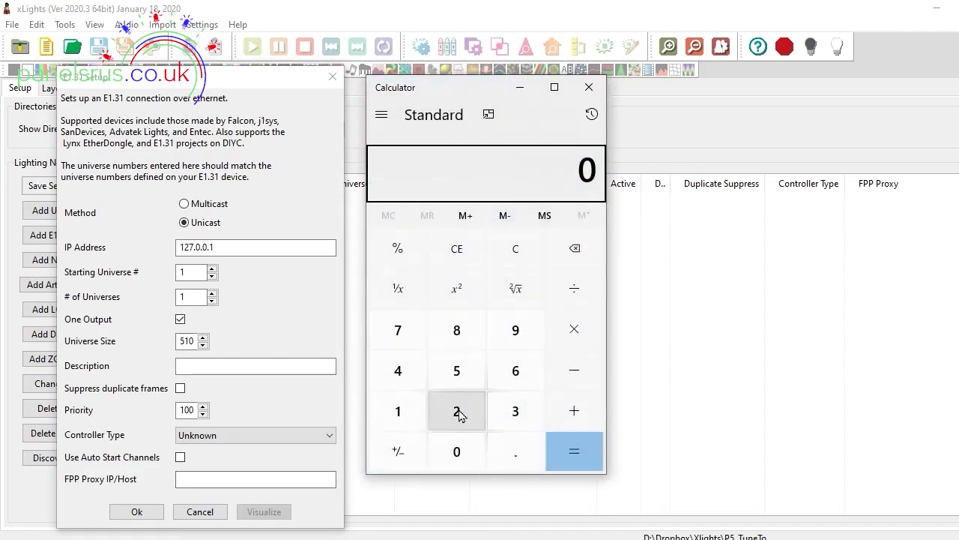
pyautogui.click(459, 415)
pyautogui.click(398, 370)
pyautogui.click(460, 371)
pyautogui.click(401, 327)
pyautogui.click(538, 375)
pyautogui.click(575, 298)
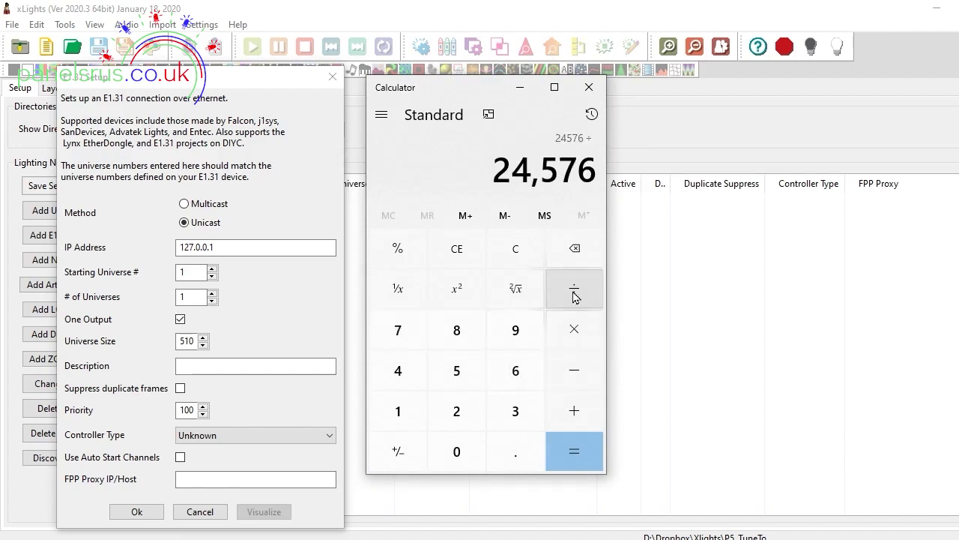
pyautogui.click(453, 374)
pyautogui.click(390, 419)
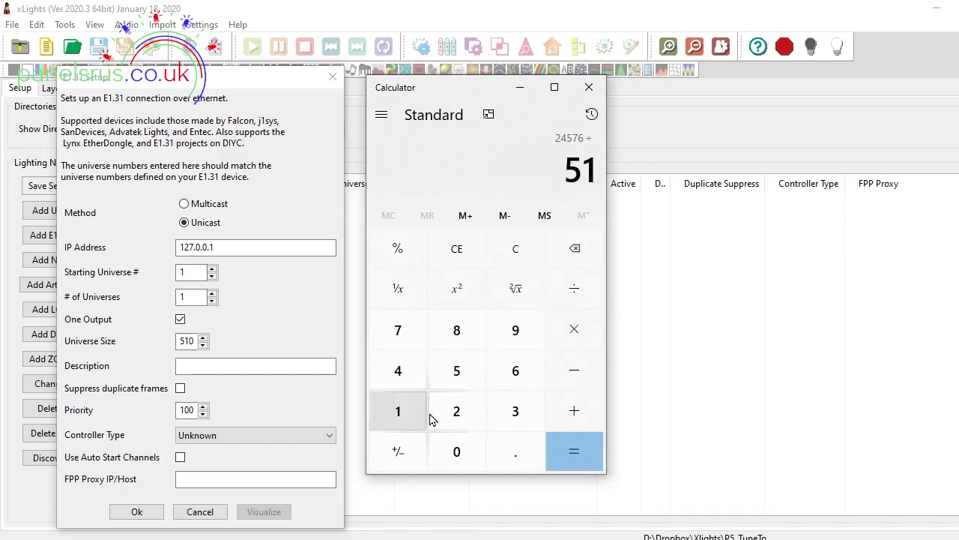
pyautogui.click(452, 422)
pyautogui.click(570, 451)
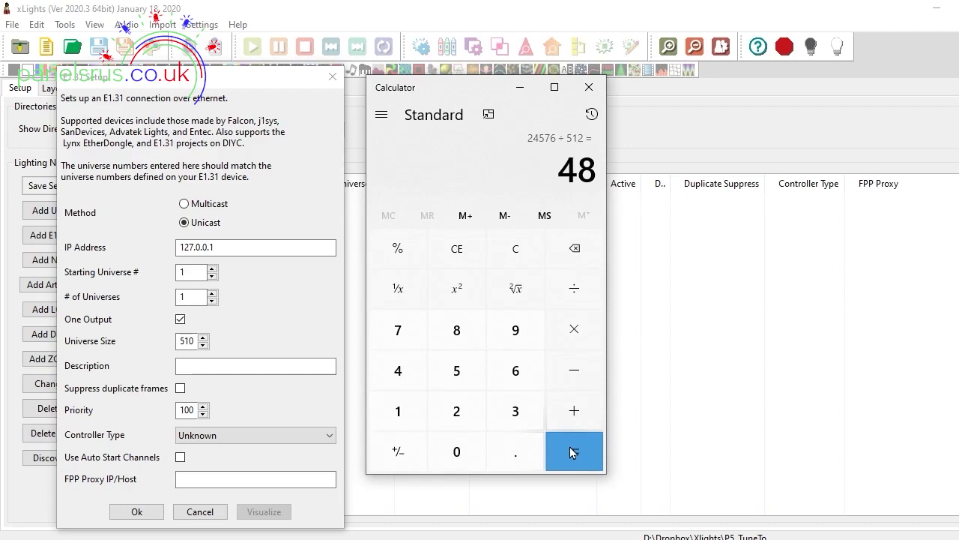
pyautogui.click(589, 87)
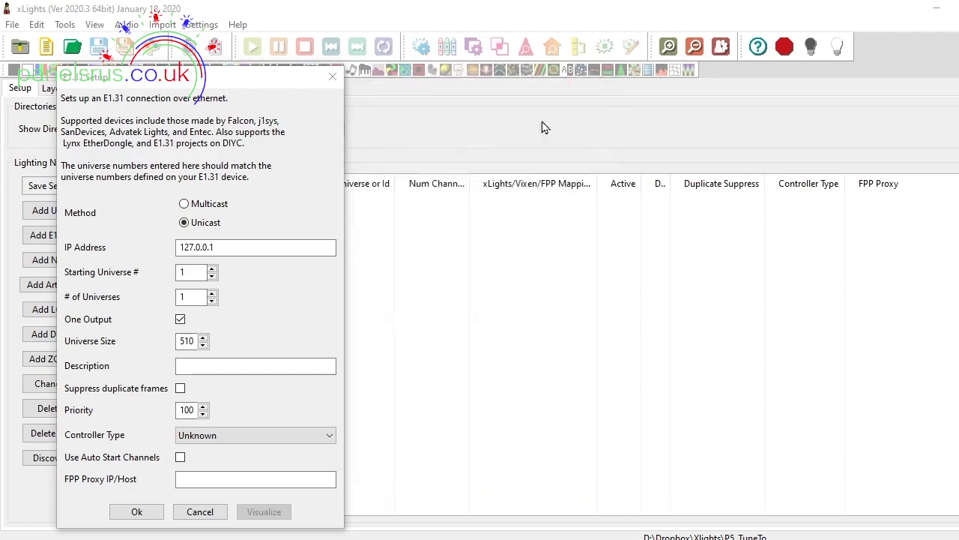
# Step: Set the E1.31 network to 48 universes with a universe size of 512
pyautogui.doubleClick(187, 296)
pyautogui.write('48')
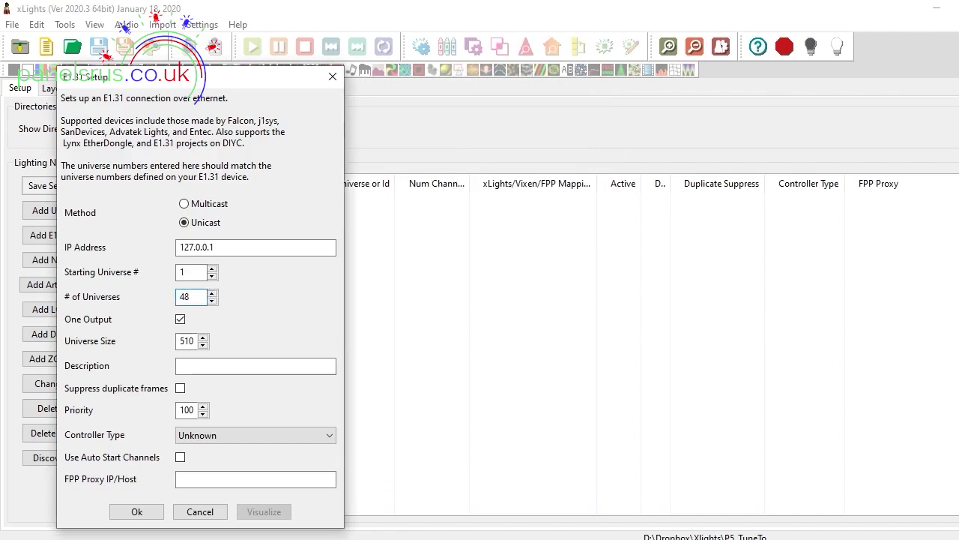
pyautogui.click(191, 341)
pyautogui.moveTo(194, 341); pyautogui.dragTo(188, 341)
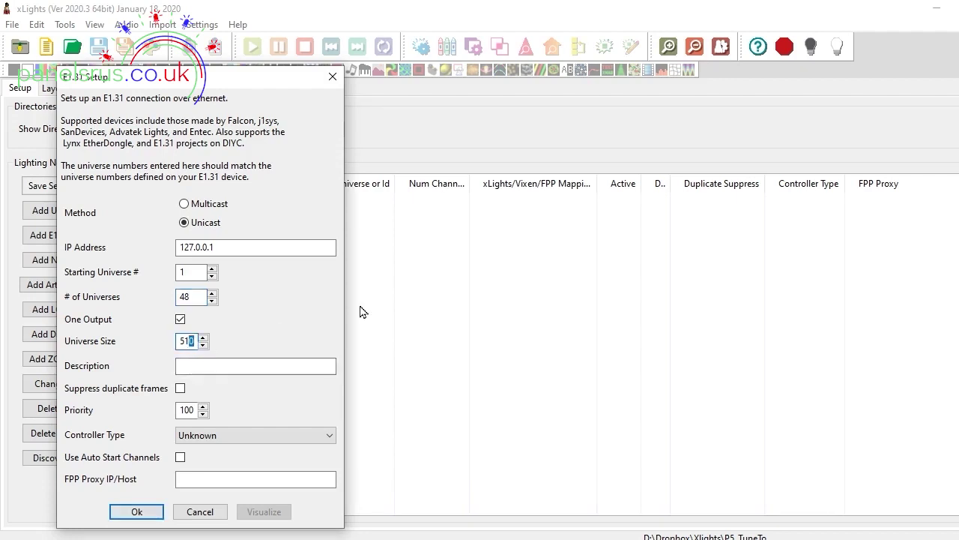
pyautogui.write('2')
# Step: Describe the network as Tune To with controller type FPP LED Panels, then add it and save the network setup
pyautogui.click(234, 366)
pyautogui.write('Tune To')
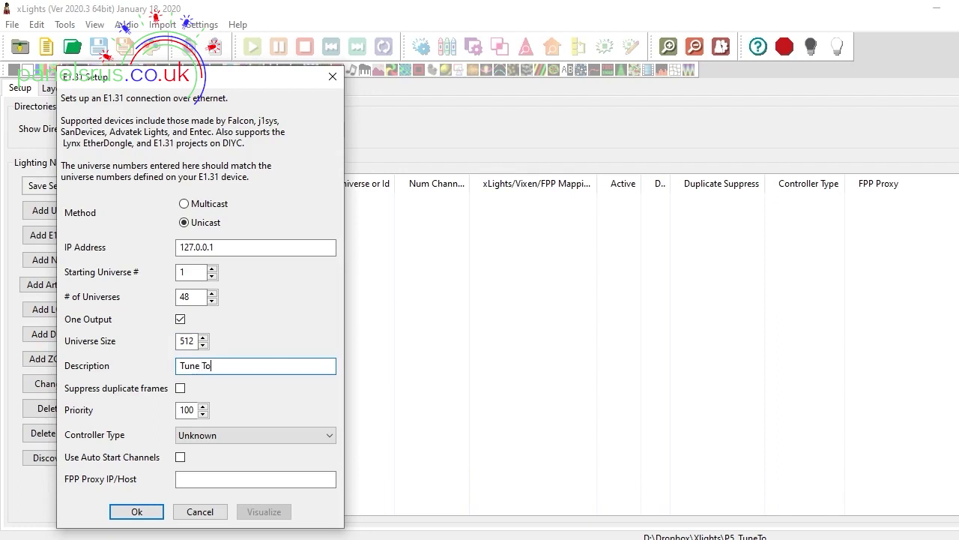
pyautogui.click(231, 437)
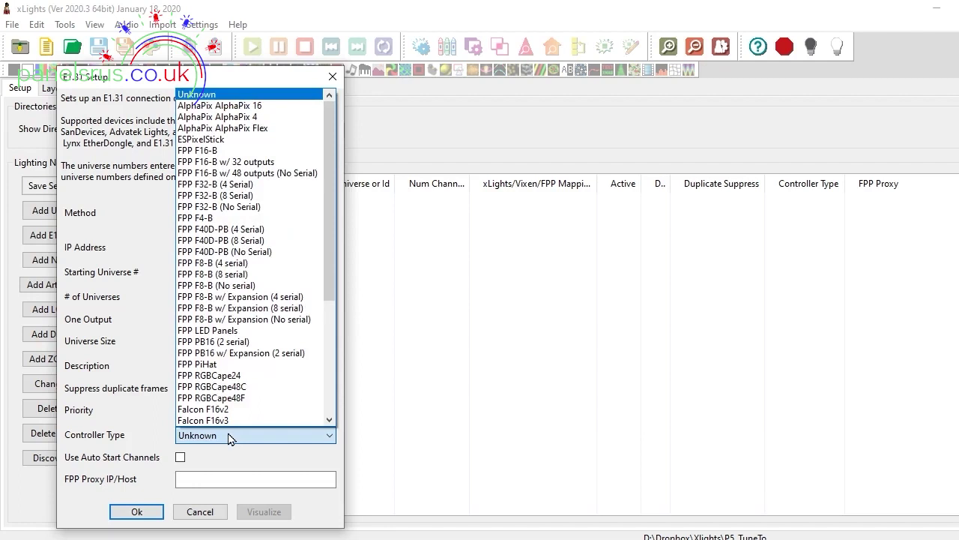
pyautogui.click(246, 331)
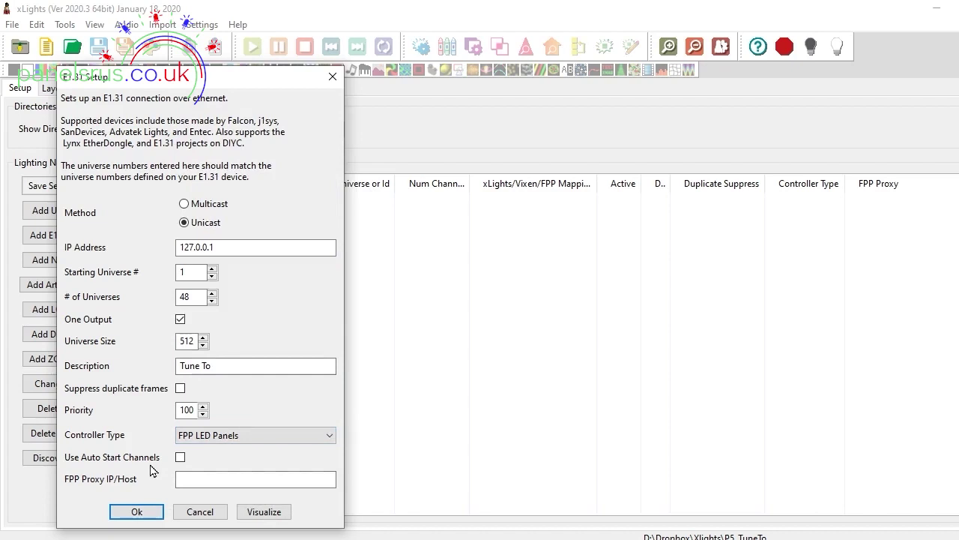
pyautogui.click(128, 511)
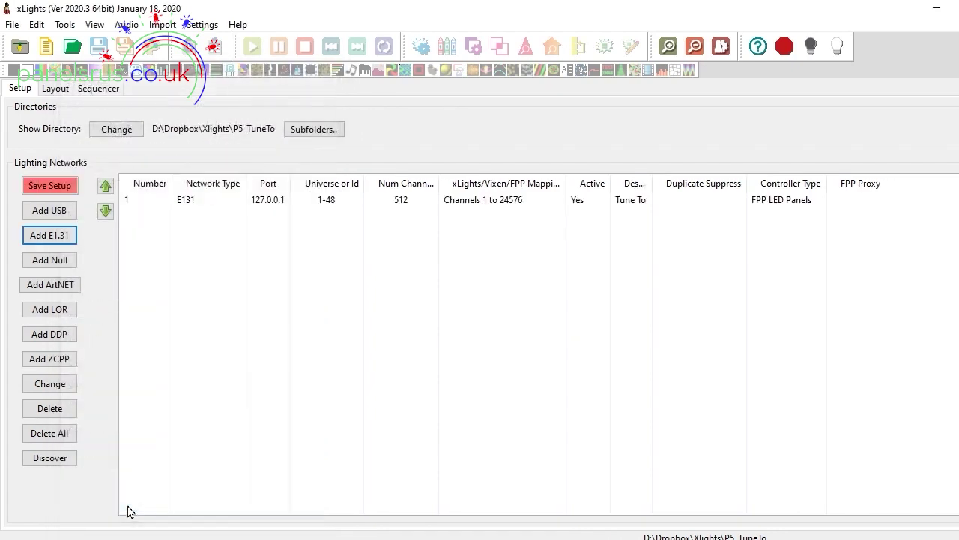
pyautogui.click(47, 188)
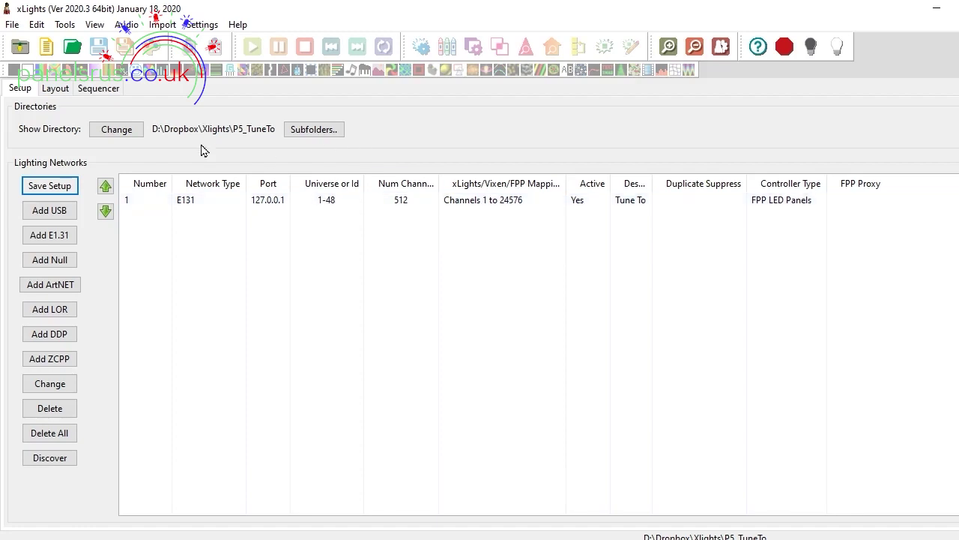
# Step: Draw a new wide rectangular Matrix model in the middle of the layout preview
pyautogui.click(64, 94)
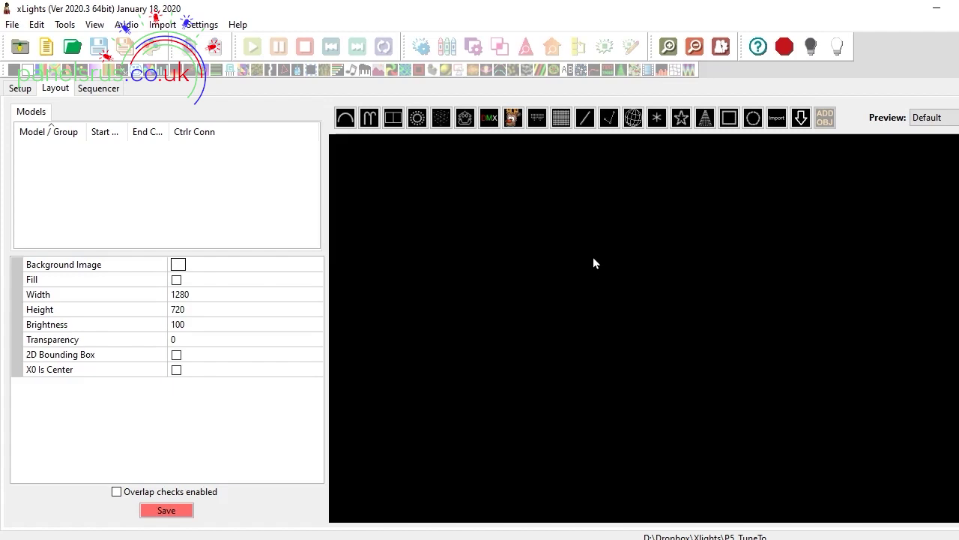
pyautogui.click(565, 123)
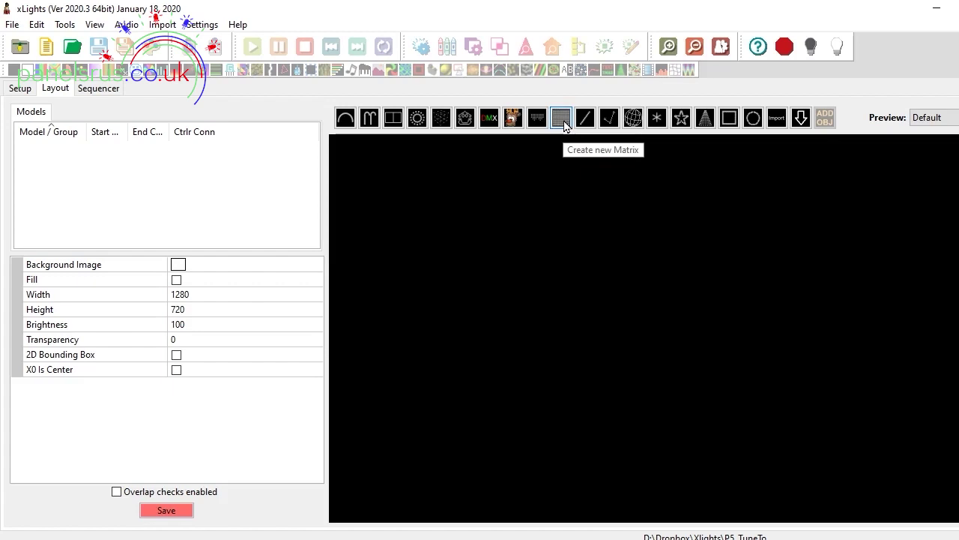
pyautogui.moveTo(461, 223); pyautogui.dragTo(806, 393)
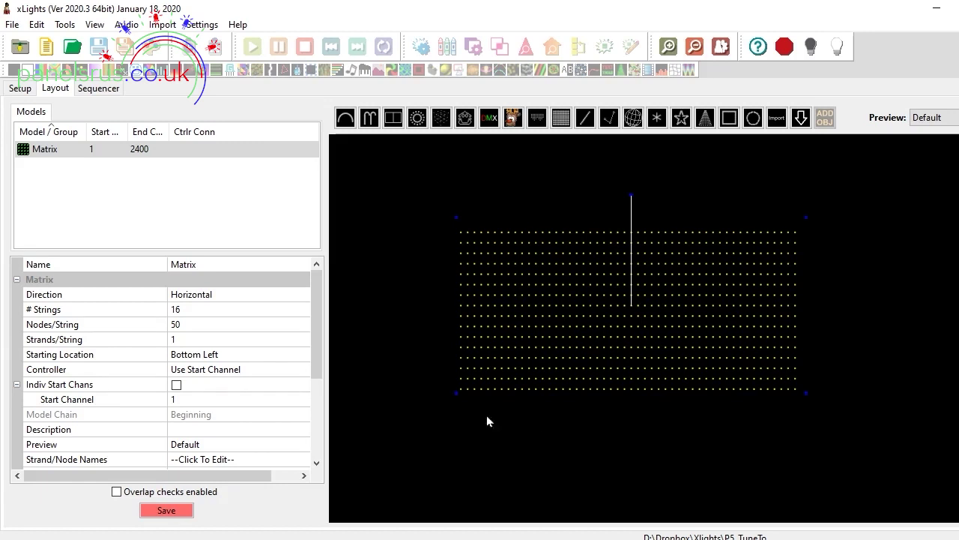
# Step: Set the matrix to 64 strings with 128 nodes per string and save the layout
pyautogui.click(207, 310)
pyautogui.press('BackSpace')
pyautogui.press('BackSpace')
pyautogui.write('64')
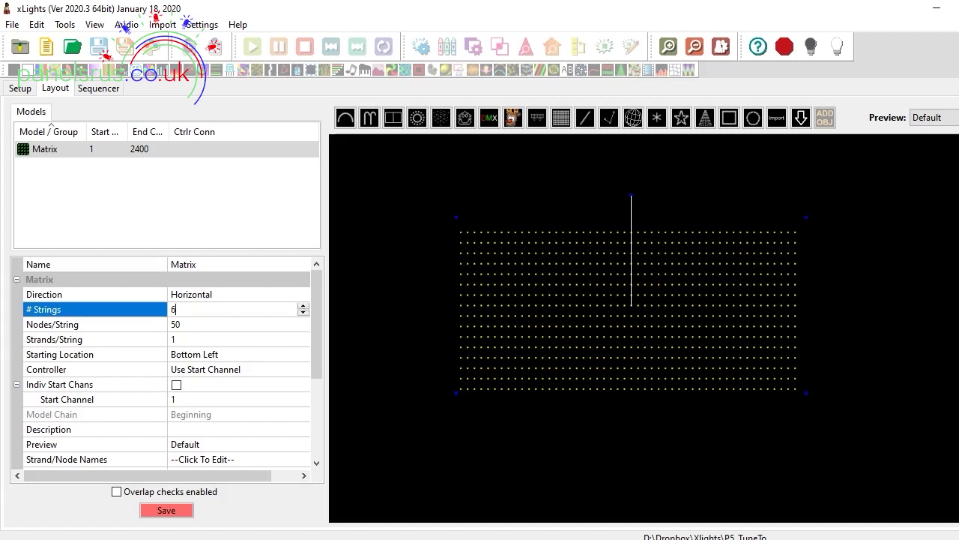
pyautogui.press('Return')
pyautogui.click(206, 322)
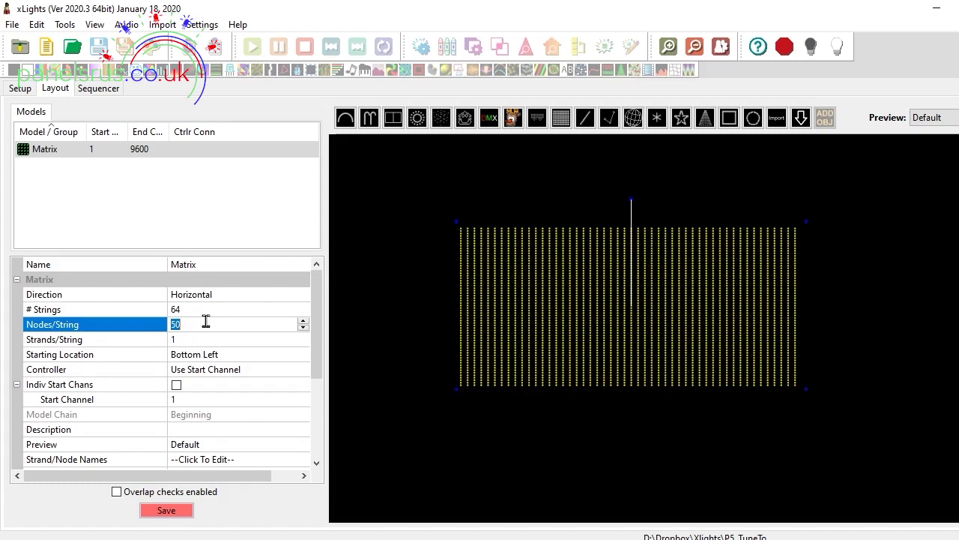
pyautogui.write('128')
pyautogui.press('Return')
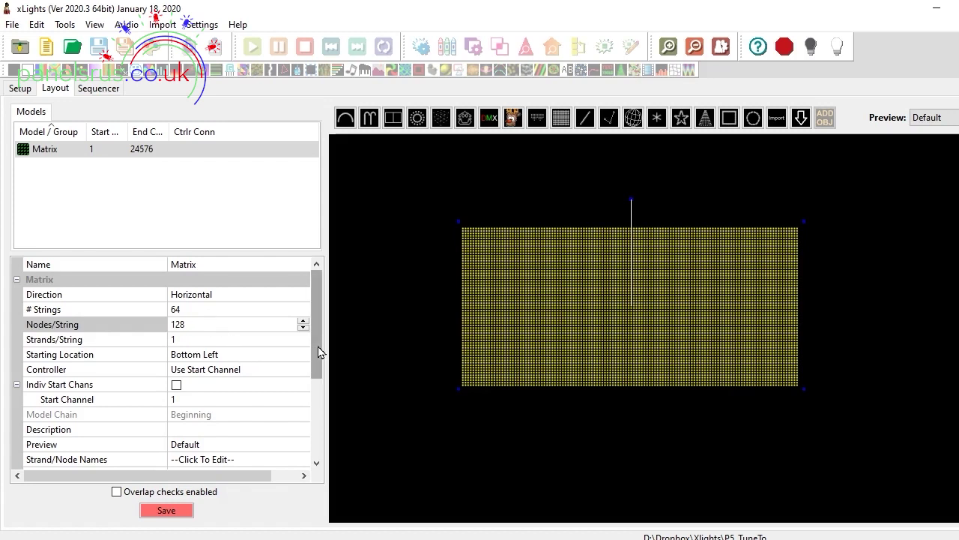
pyautogui.moveTo(318, 352); pyautogui.dragTo(270, 468)
pyautogui.click(175, 511)
pyautogui.moveTo(317, 354); pyautogui.dragTo(325, 280)
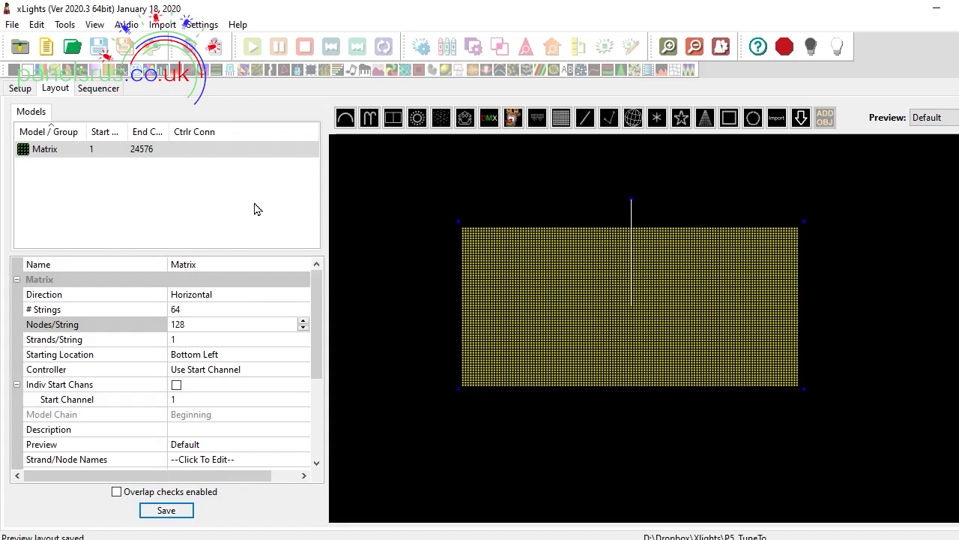
# Step: Create a new 20 fps (50 ms) animation sequence with the All Models view using Quick Start
pyautogui.click(106, 92)
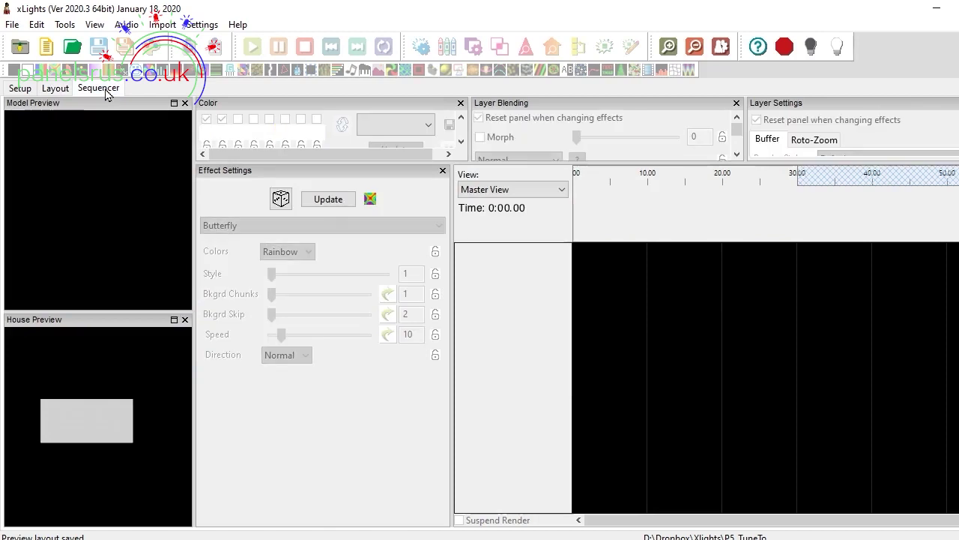
pyautogui.click(9, 27)
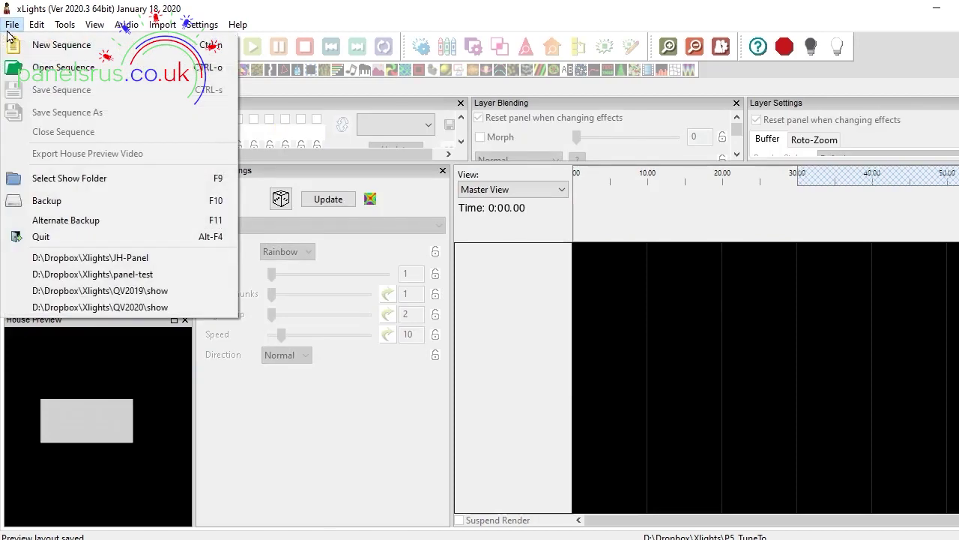
pyautogui.click(17, 47)
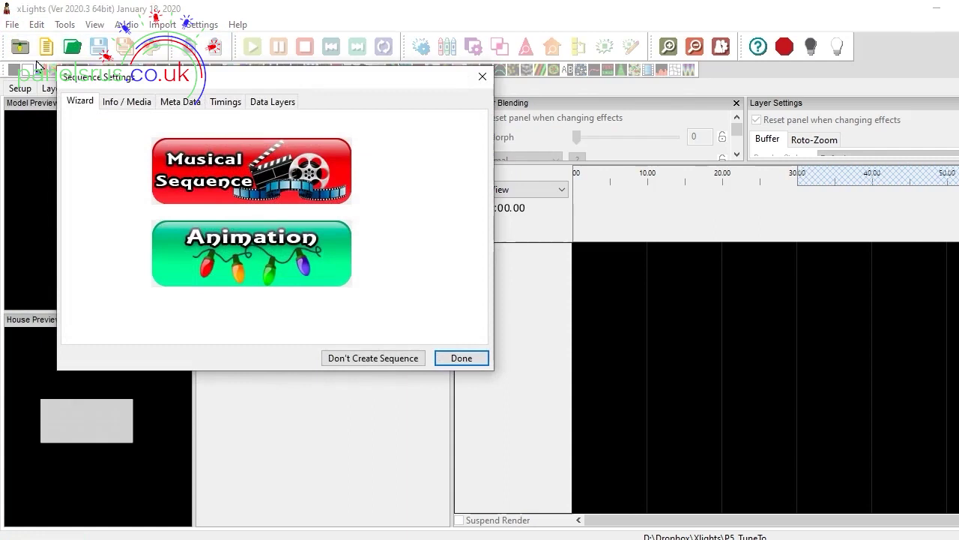
pyautogui.click(279, 260)
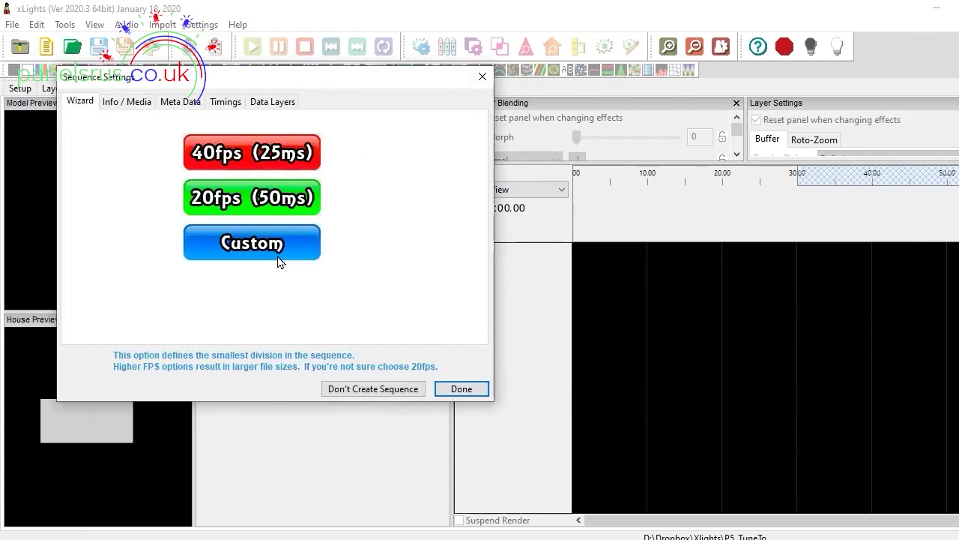
pyautogui.click(253, 200)
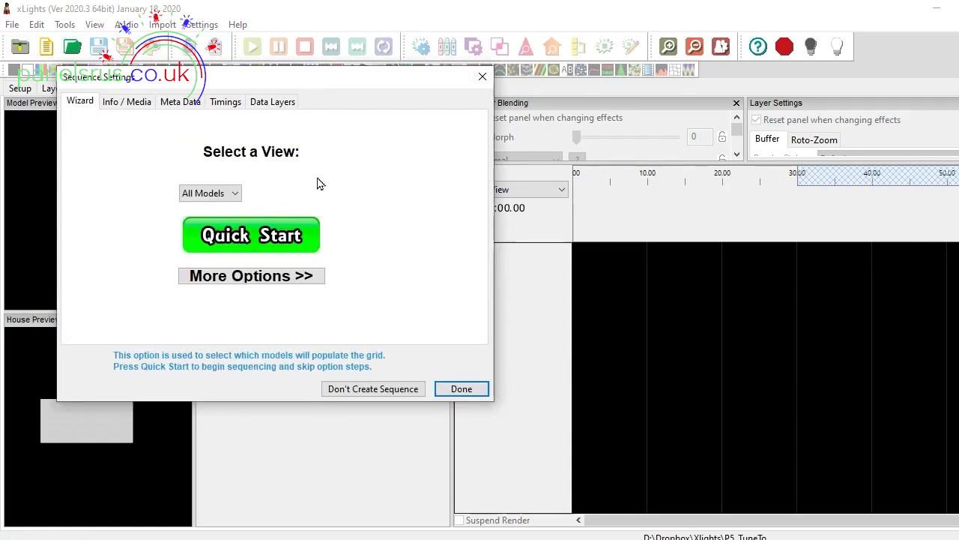
pyautogui.click(271, 238)
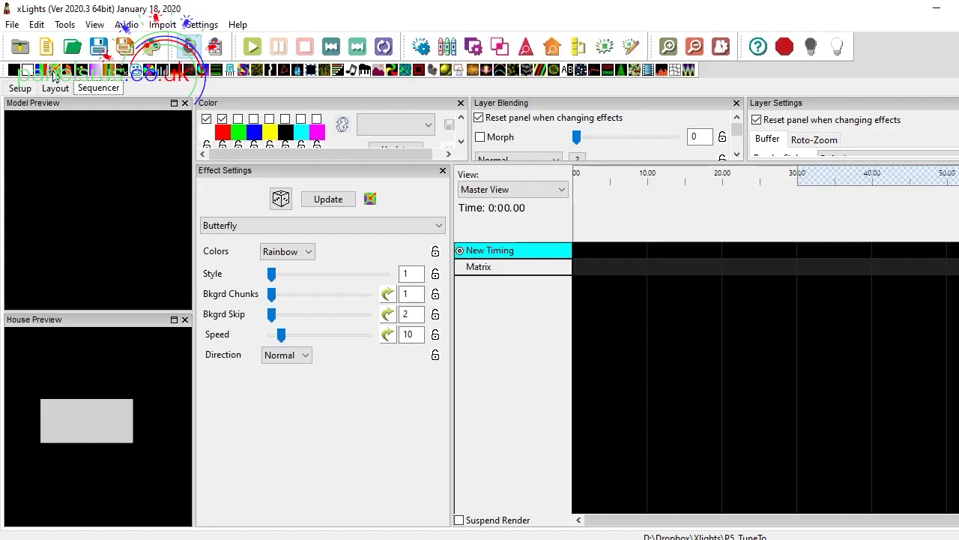
# Step: Place a Butterfly effect on the Matrix row from 0 to 30 seconds and render the sequence
pyautogui.moveTo(495, 219); pyautogui.dragTo(778, 253)
pyautogui.moveTo(784, 254); pyautogui.dragTo(796, 253)
pyautogui.moveTo(591, 267); pyautogui.dragTo(558, 270)
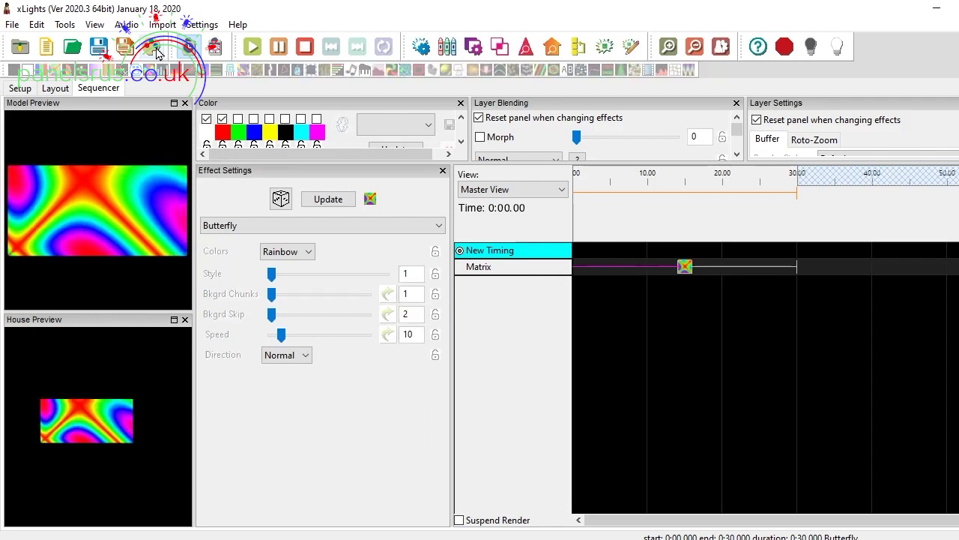
pyautogui.click(156, 51)
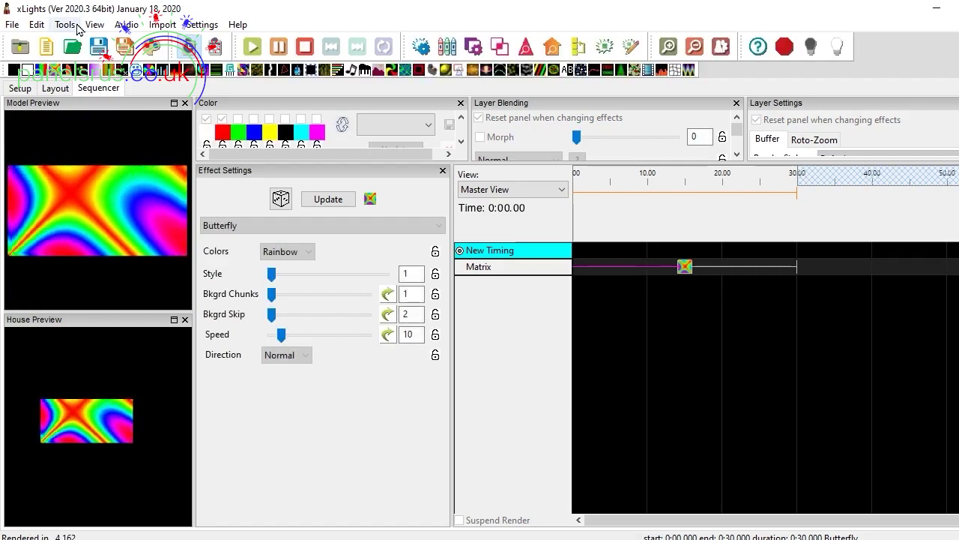
# Step: Save the sequence as Butterfly-Demo in the P5_TuneTo folder, replacing the existing file
pyautogui.click(100, 50)
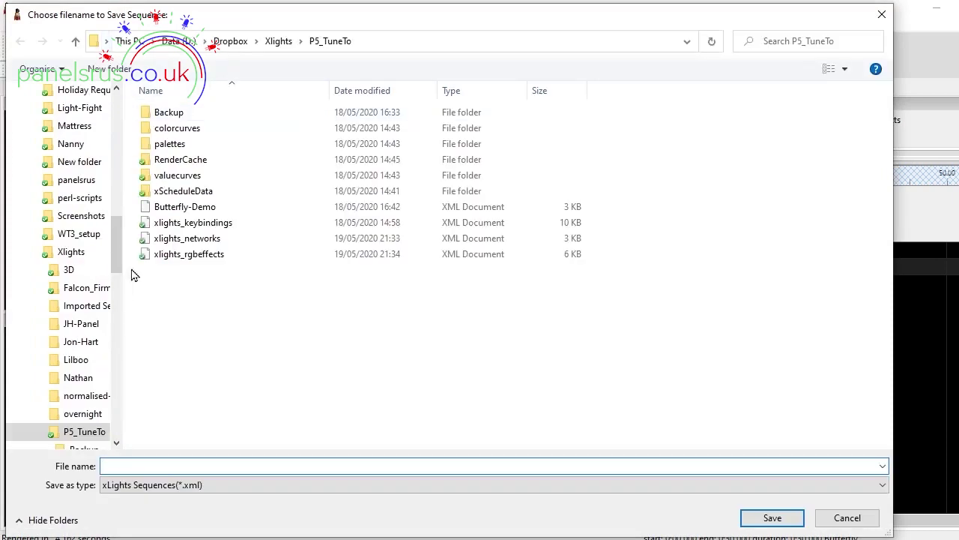
pyautogui.click(221, 207)
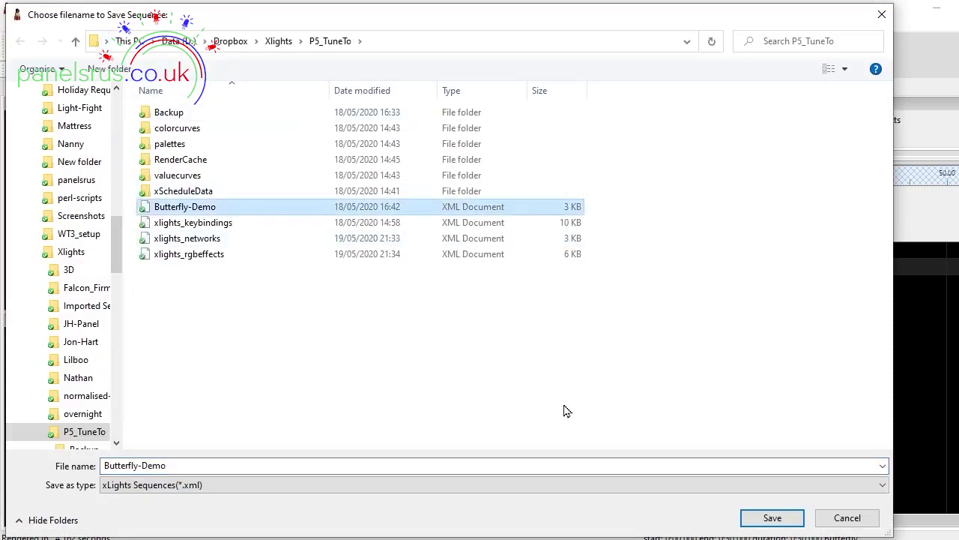
pyautogui.click(771, 518)
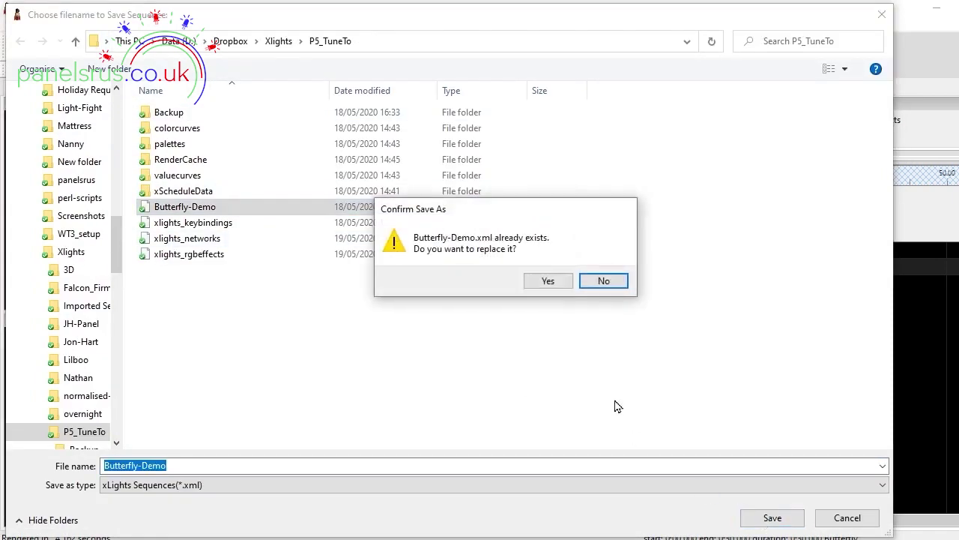
pyautogui.click(543, 282)
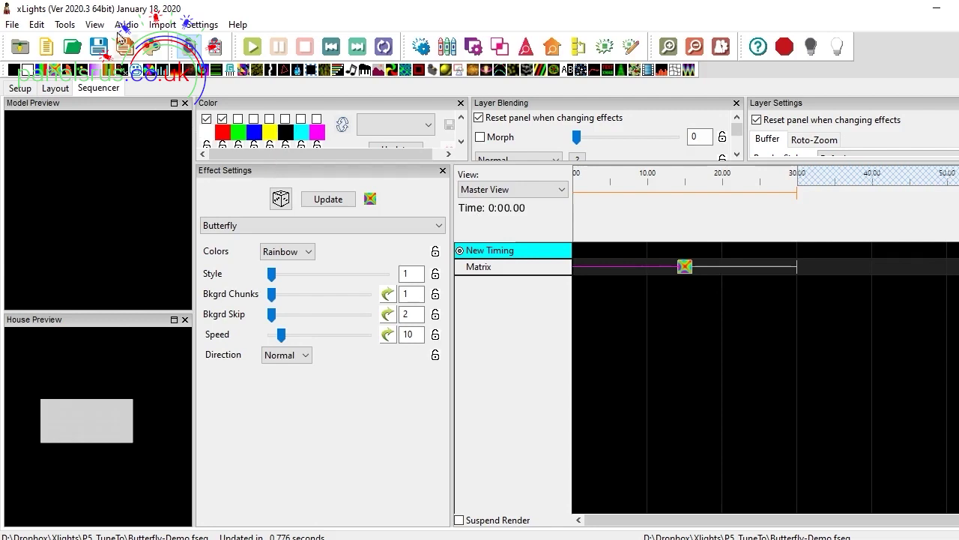
# Step: Upload Butterfly-Demo.fseq to the FPP at 192.168.1.63 through FPP Connect, using the V2 FSEQ type
pyautogui.click(70, 25)
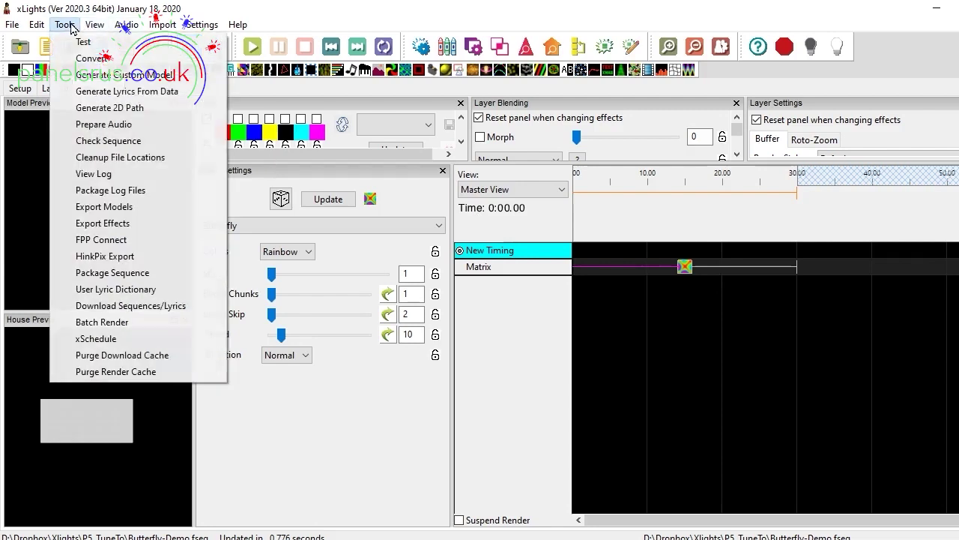
pyautogui.click(110, 247)
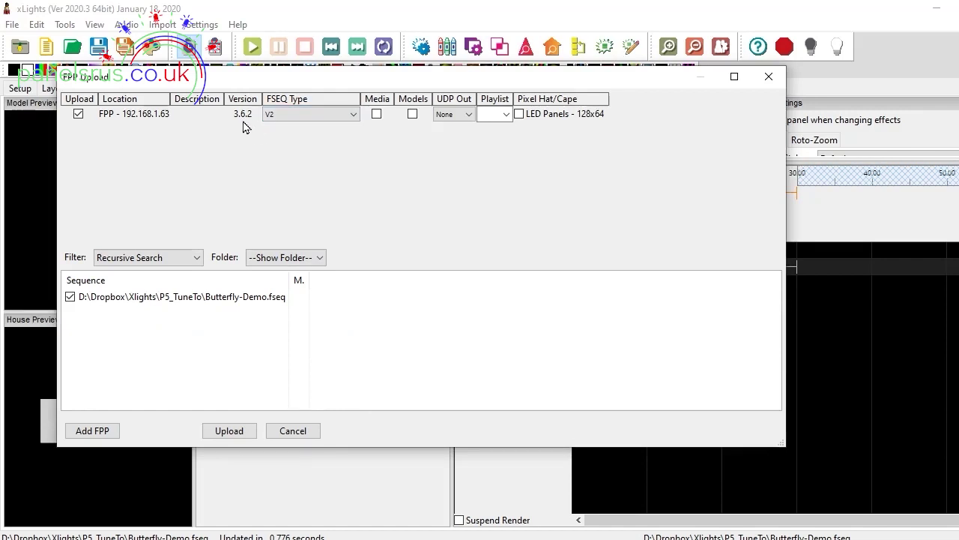
pyautogui.click(291, 117)
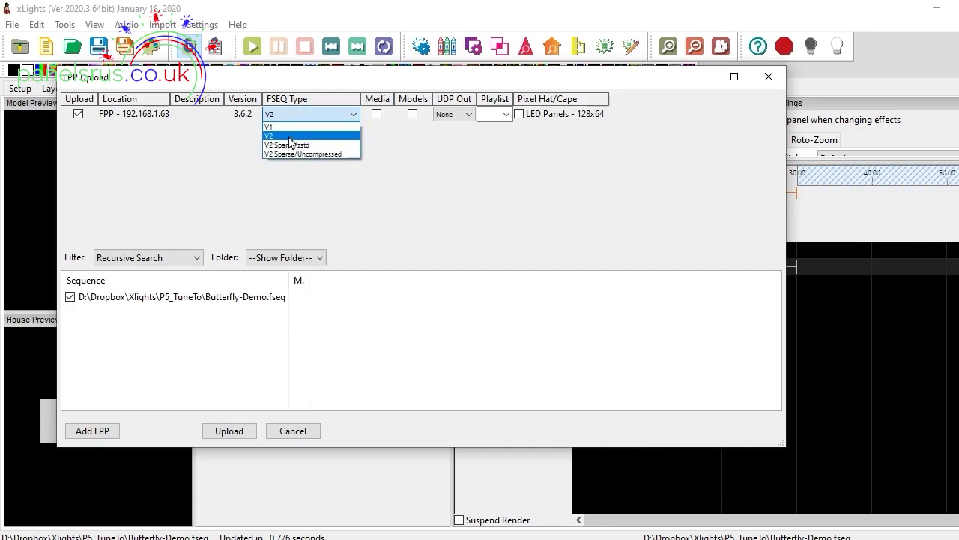
pyautogui.click(291, 137)
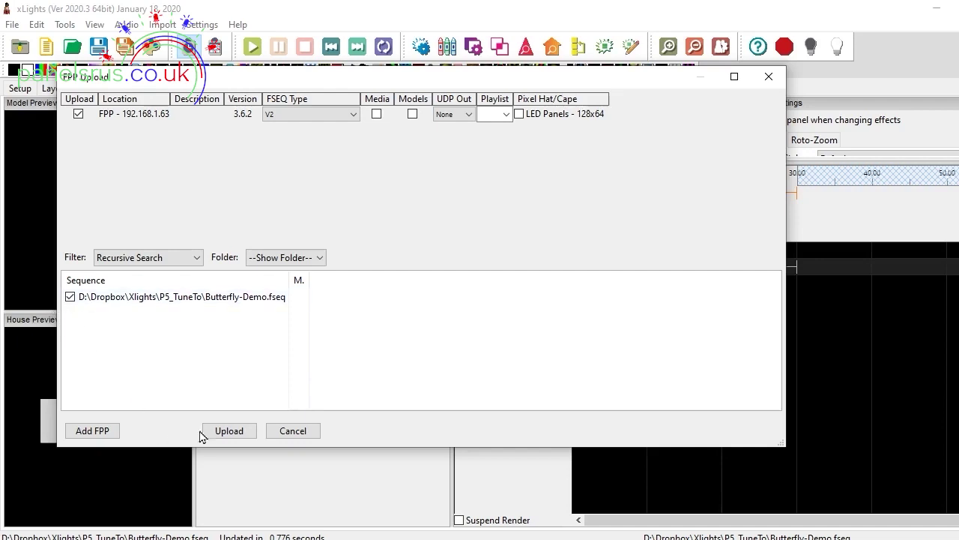
pyautogui.click(228, 435)
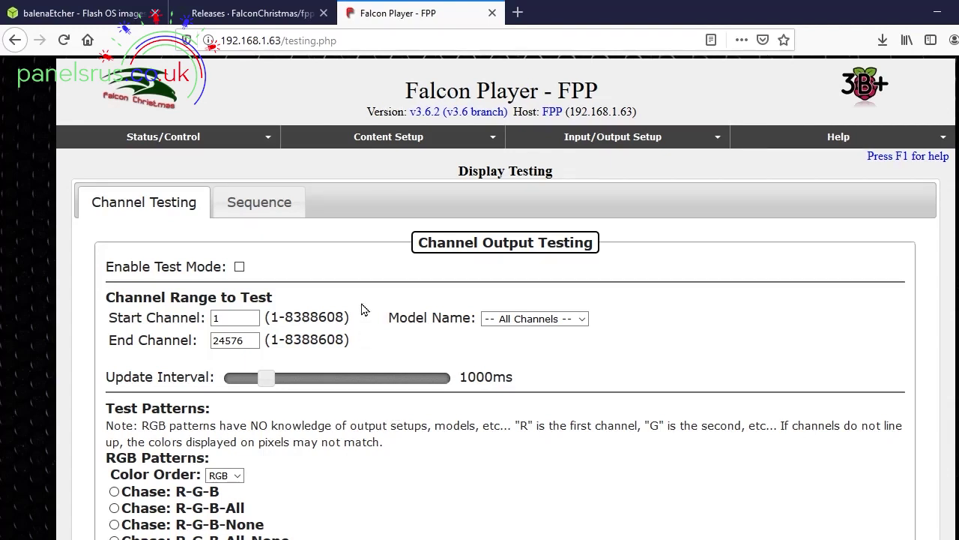
# Step: Switch to Falcon Player in the browser, reload the Display Testing page and play Butterfly-Demo.fseq from 0 seconds as a sequence test
pyautogui.click(64, 41)
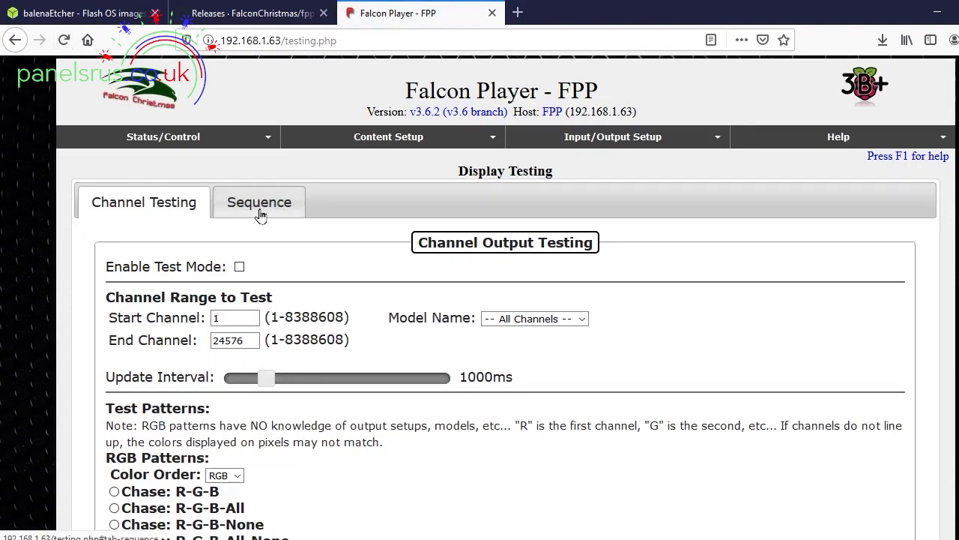
pyautogui.click(260, 211)
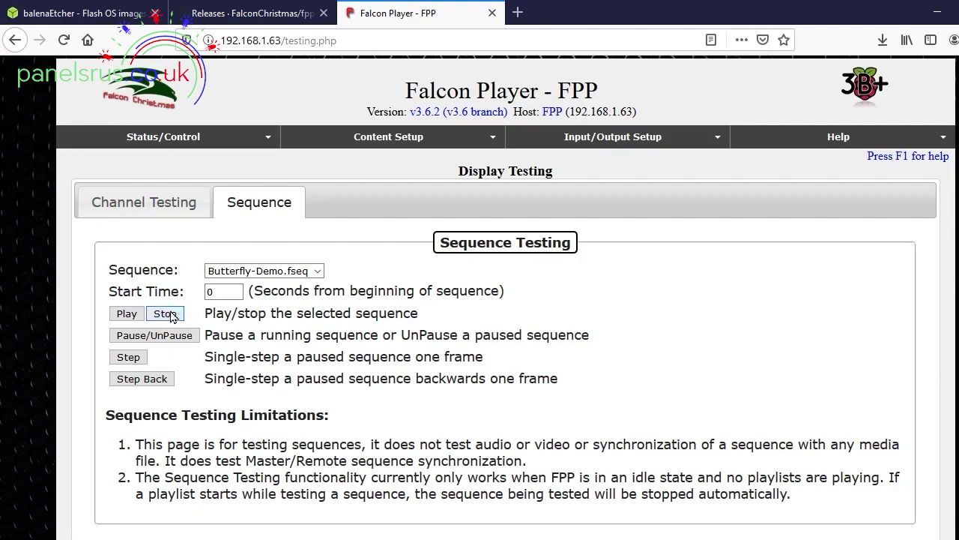
pyautogui.click(119, 317)
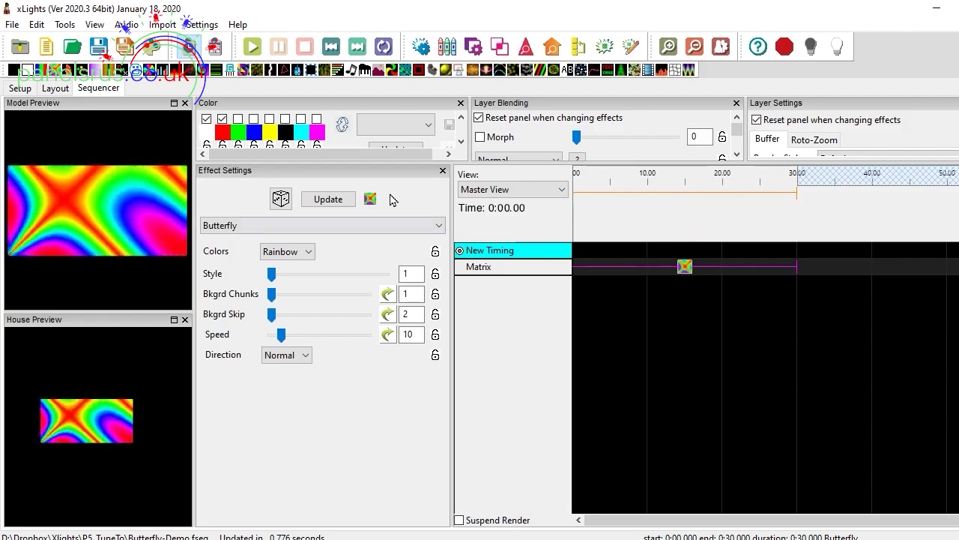
# Step: Return to xLights, set the Matrix model's starting location to Top Left and save the layout
pyautogui.click(60, 90)
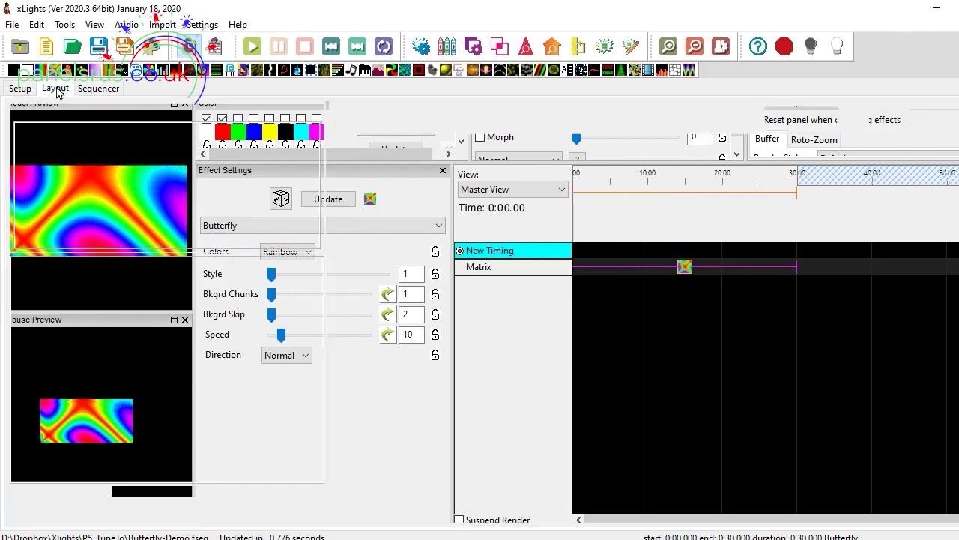
pyautogui.click(60, 150)
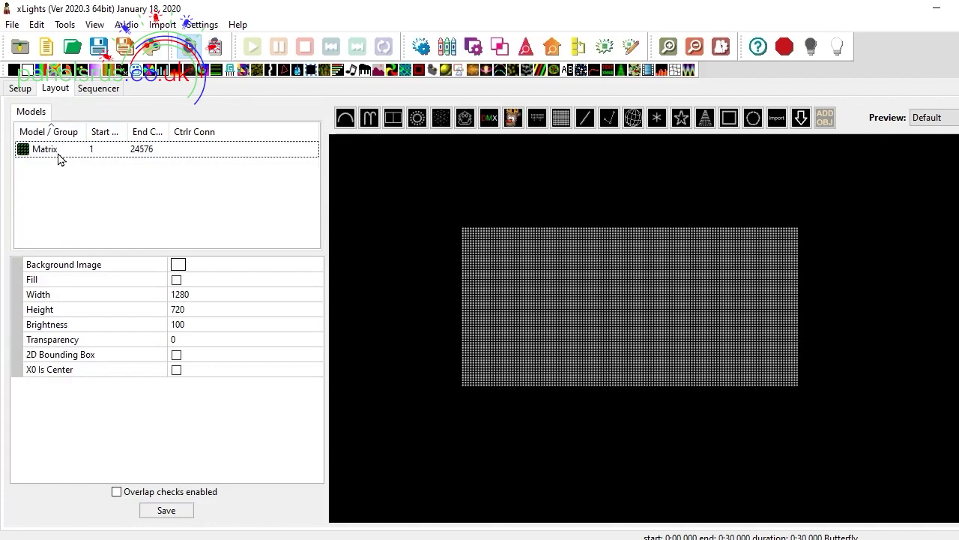
pyautogui.click(60, 155)
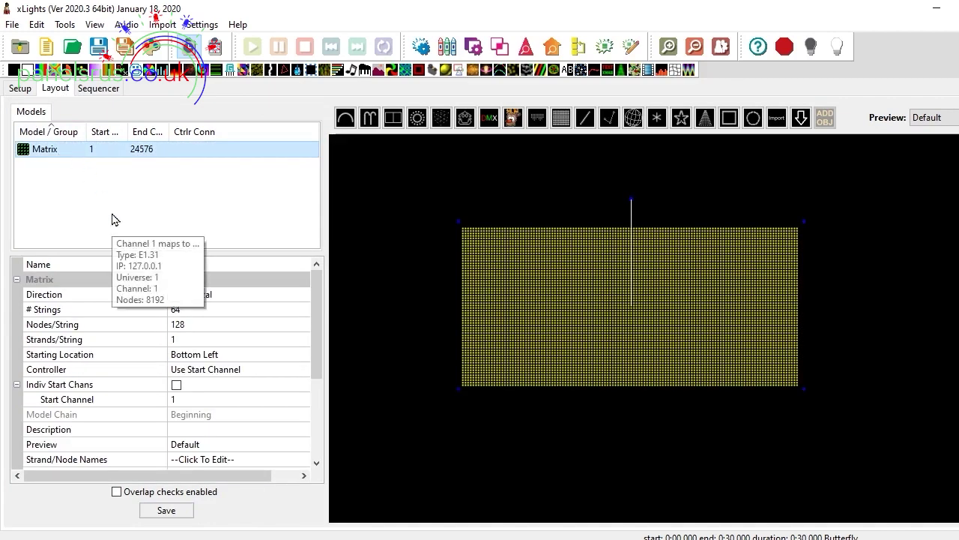
pyautogui.click(226, 358)
pyautogui.click(303, 355)
pyautogui.click(275, 369)
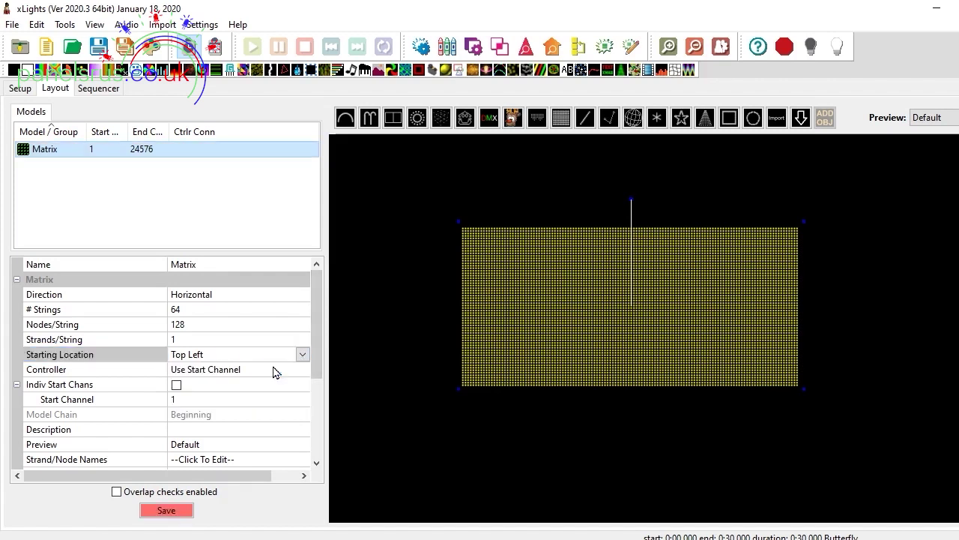
pyautogui.click(178, 515)
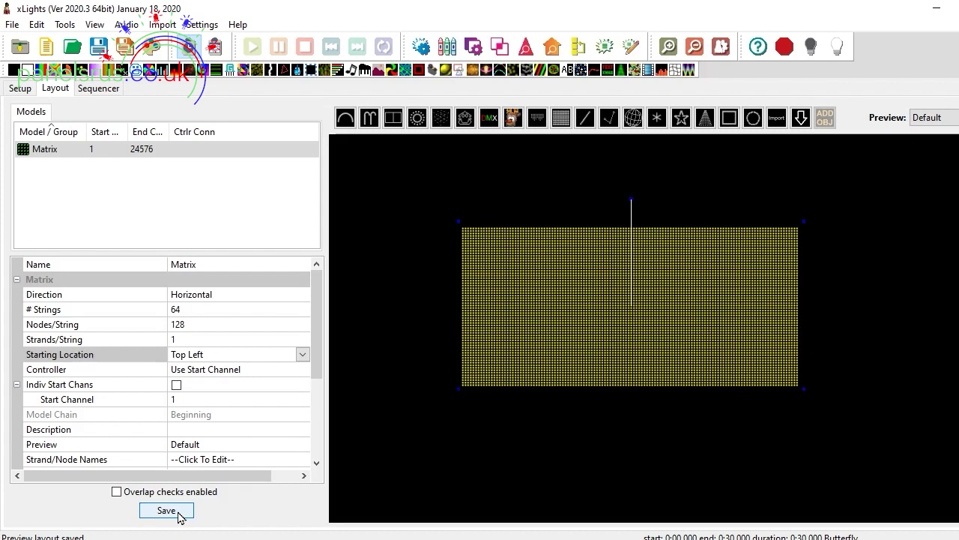
# Step: Render the Butterfly sequence again with the updated matrix layout and save it
pyautogui.click(99, 90)
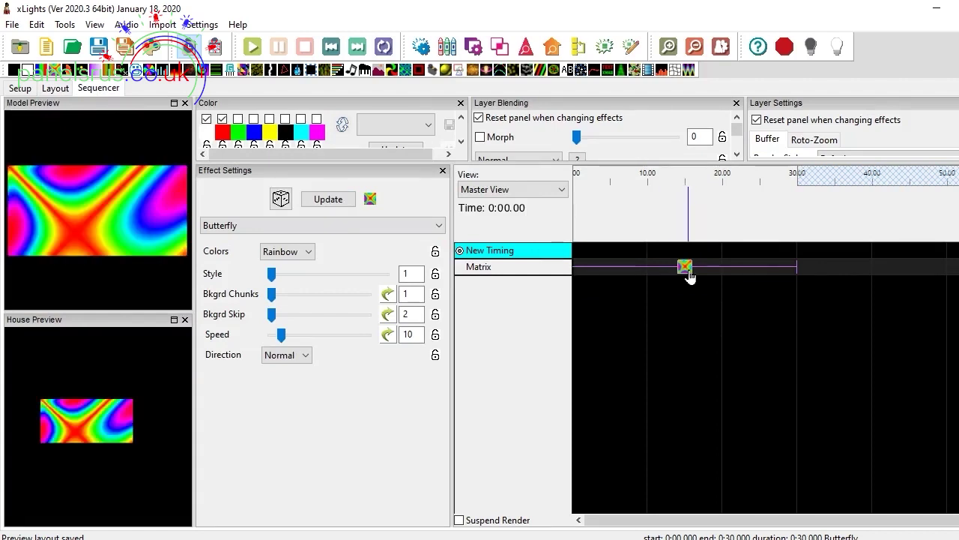
pyautogui.press('space')
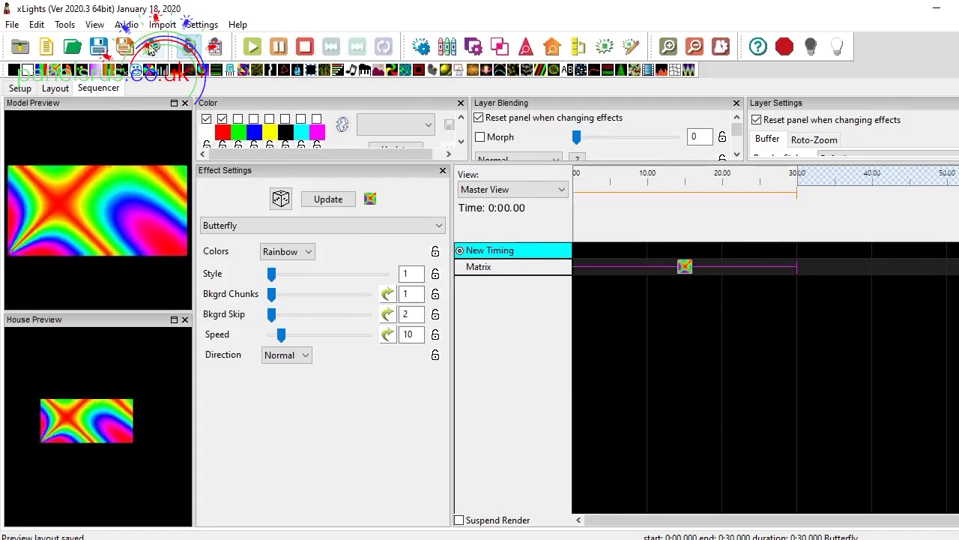
pyautogui.click(152, 49)
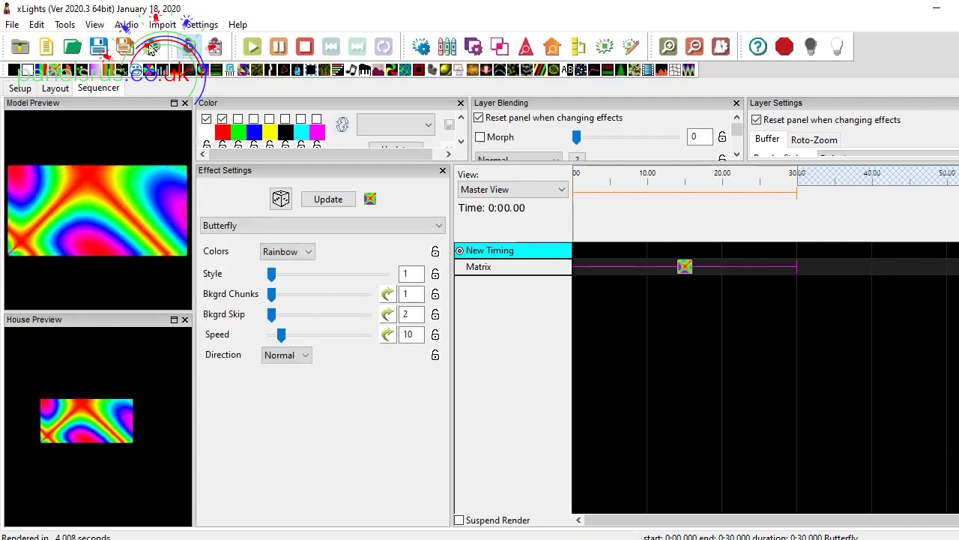
pyautogui.click(100, 55)
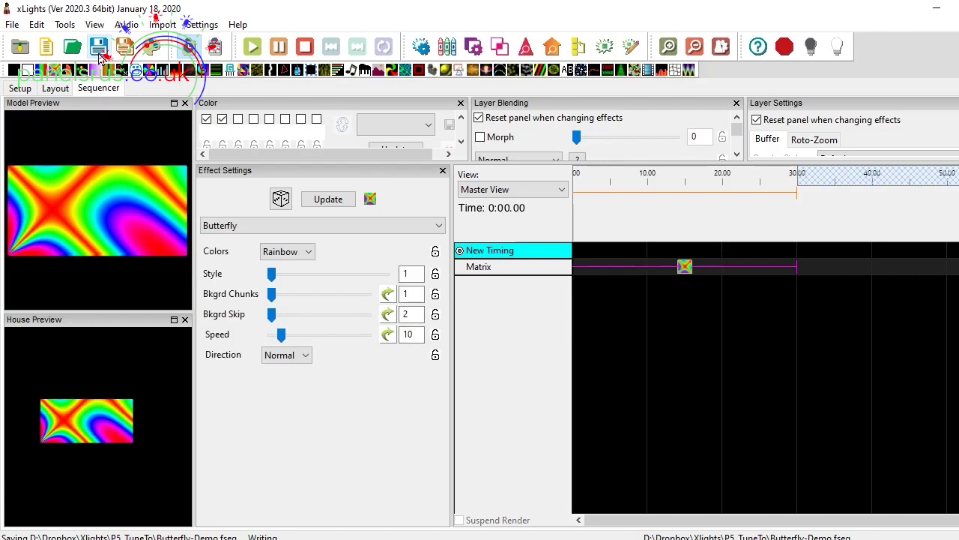
# Step: Upload the re-rendered Butterfly-Demo.fseq to the FPP at 192.168.1.63 through FPP Connect as V2
pyautogui.click(65, 25)
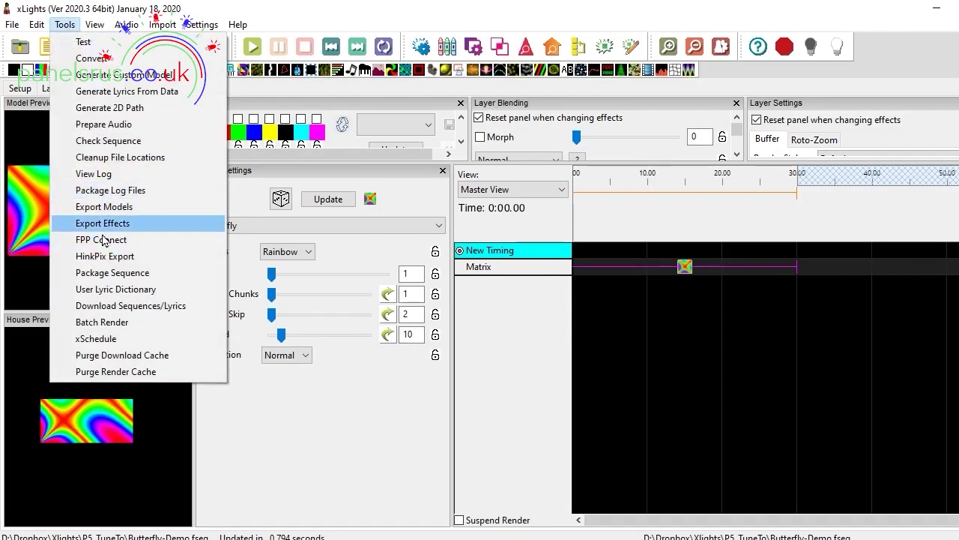
pyautogui.click(103, 240)
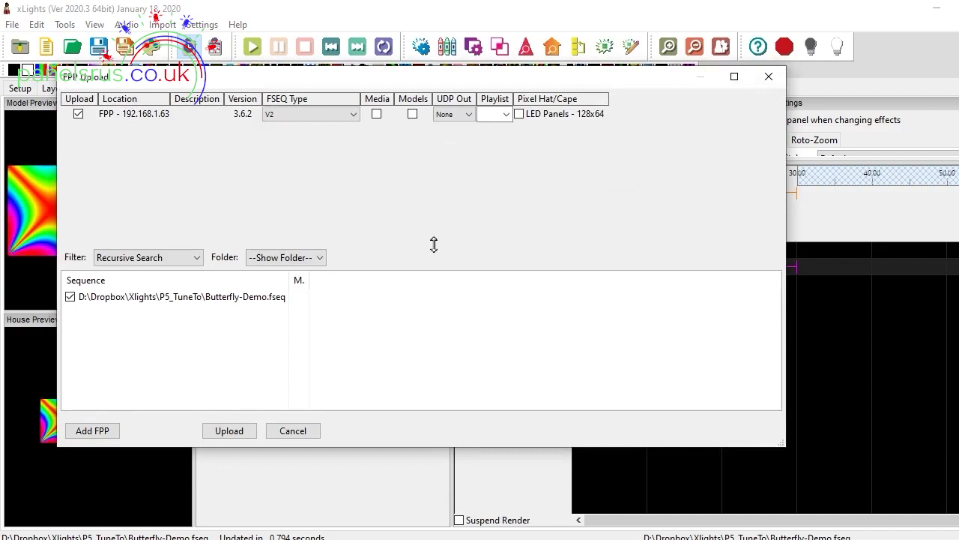
pyautogui.click(228, 431)
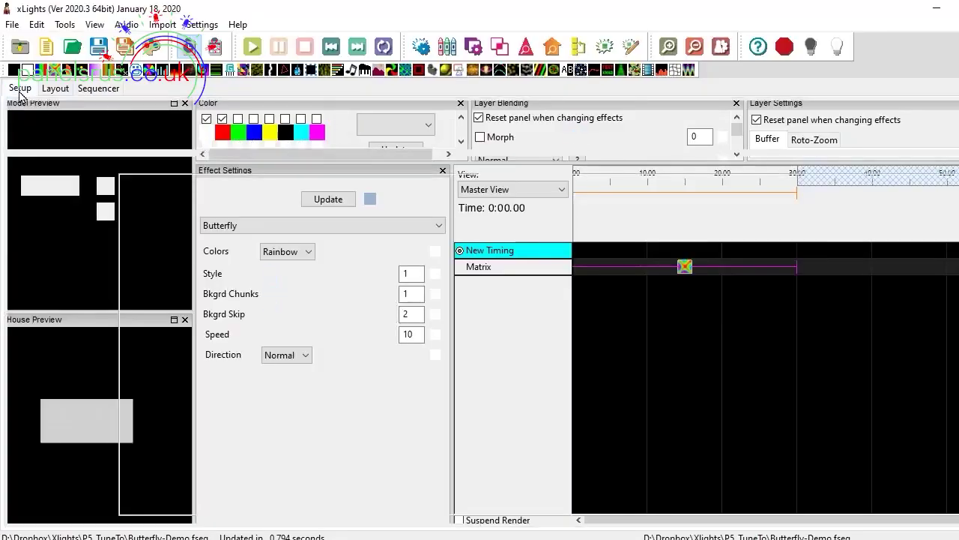
# Step: Review the E1.31 lighting network entry and the Matrix model's properties in the layout
pyautogui.click(19, 88)
pyautogui.click(193, 203)
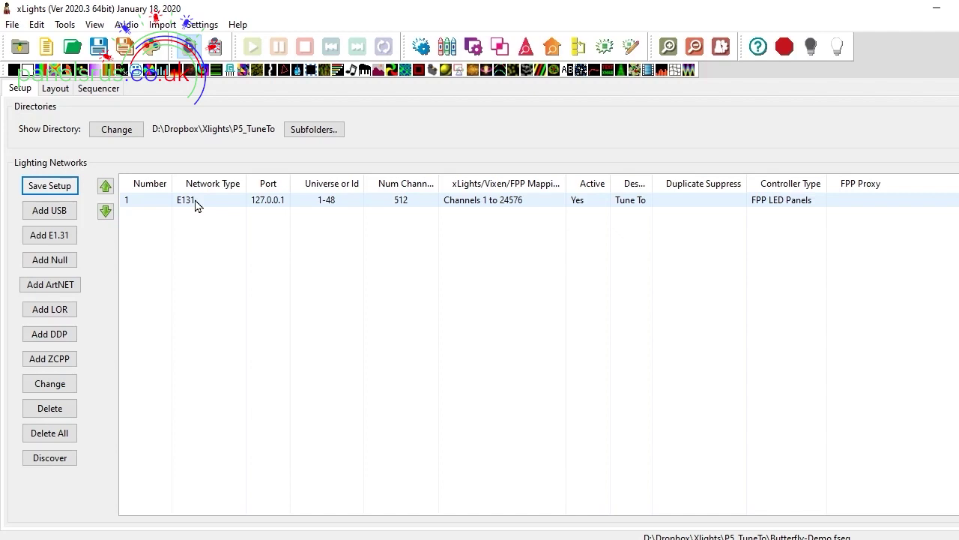
pyautogui.click(49, 88)
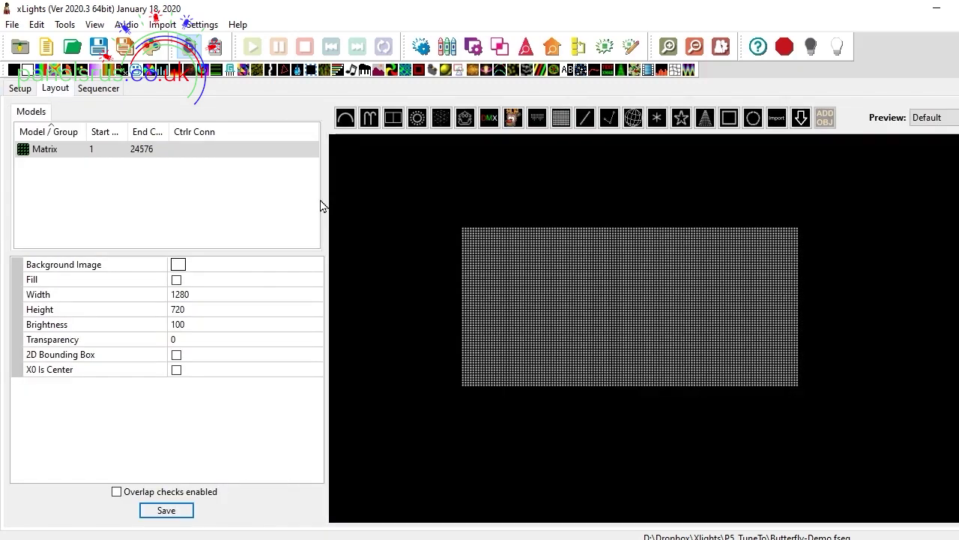
pyautogui.click(53, 148)
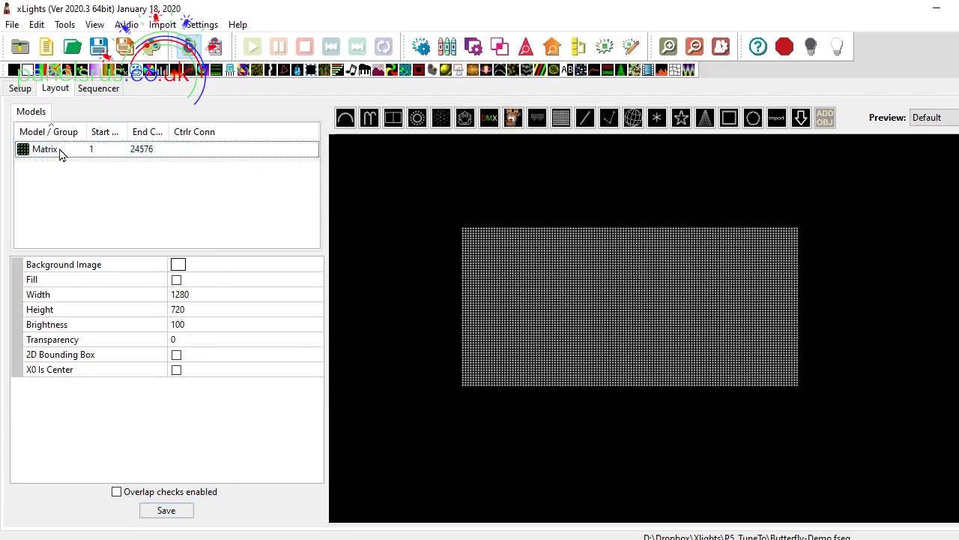
pyautogui.click(61, 152)
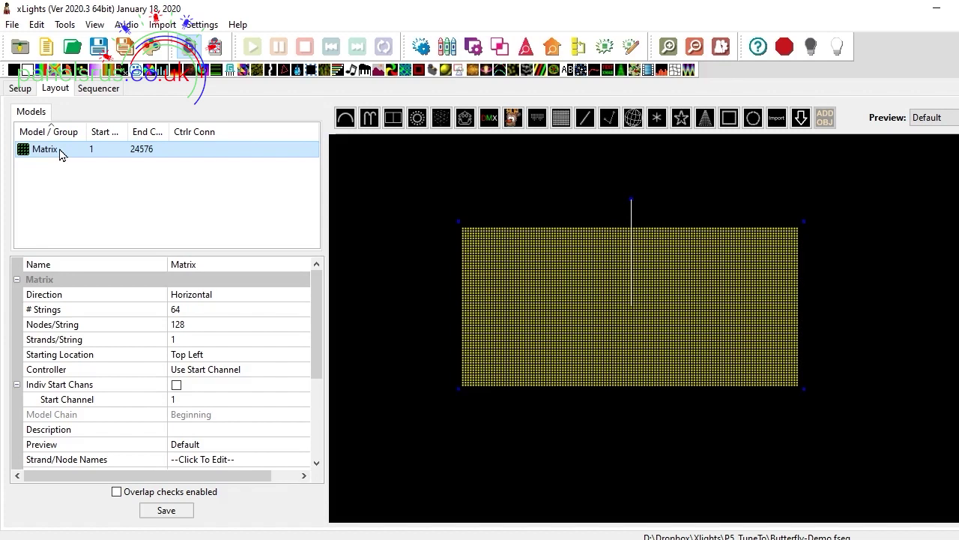
# Step: Preview the Butterfly effect on the Matrix row in the sequencer
pyautogui.click(92, 88)
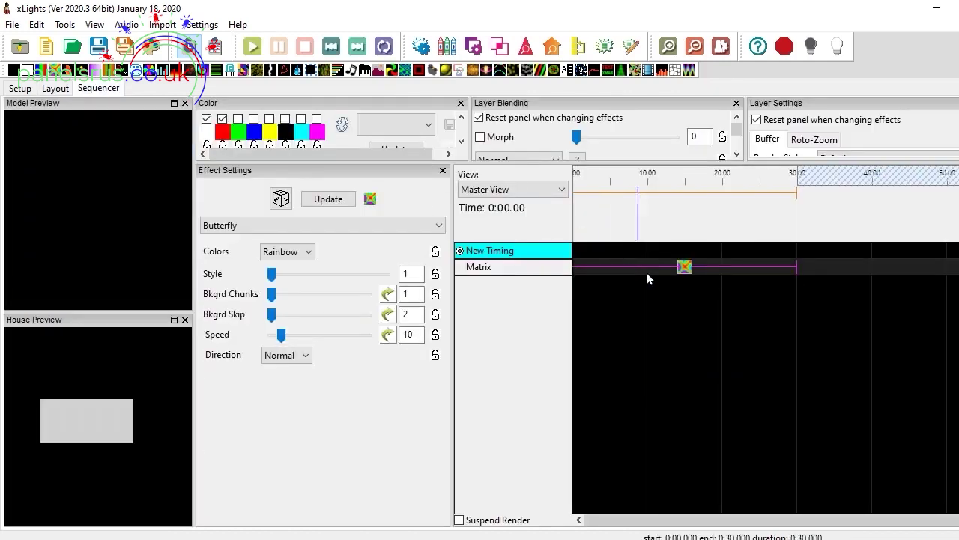
pyautogui.click(682, 269)
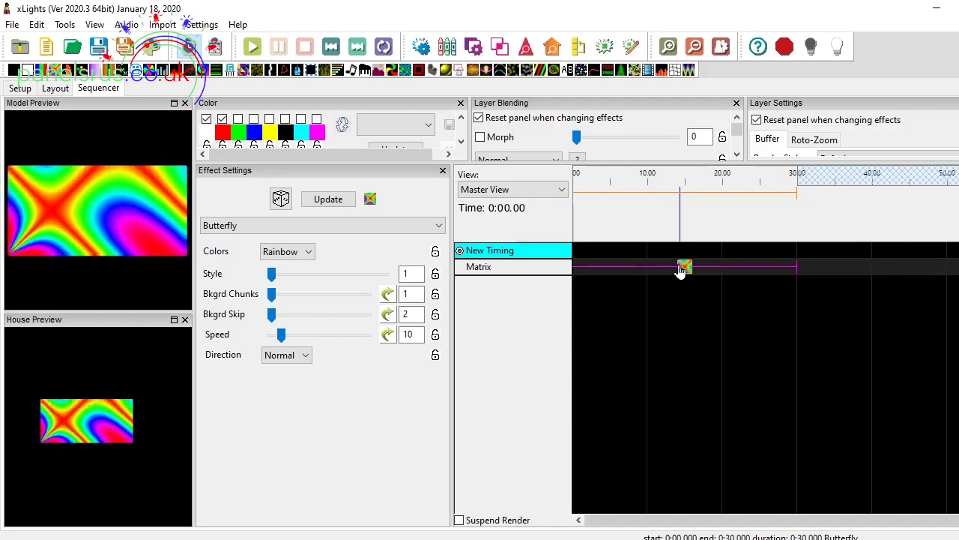
pyautogui.click(687, 273)
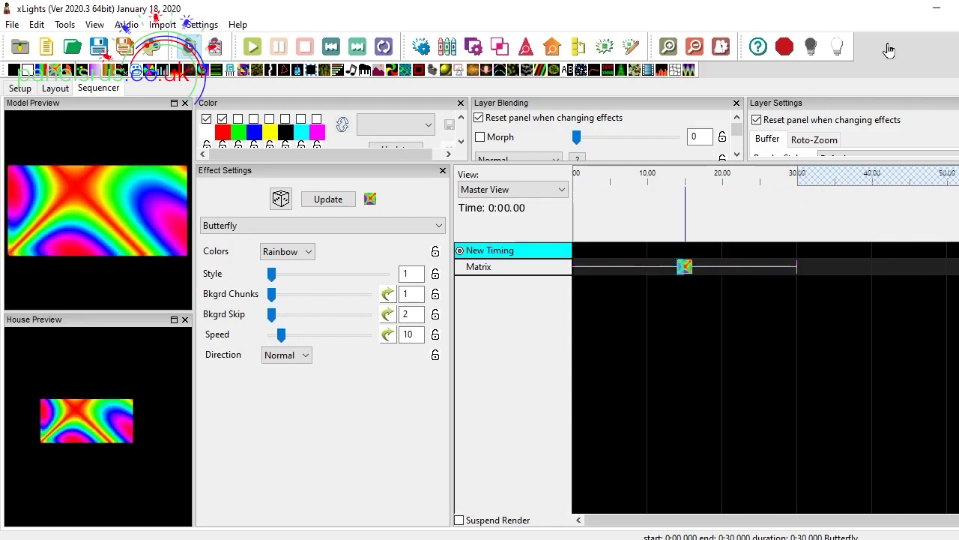